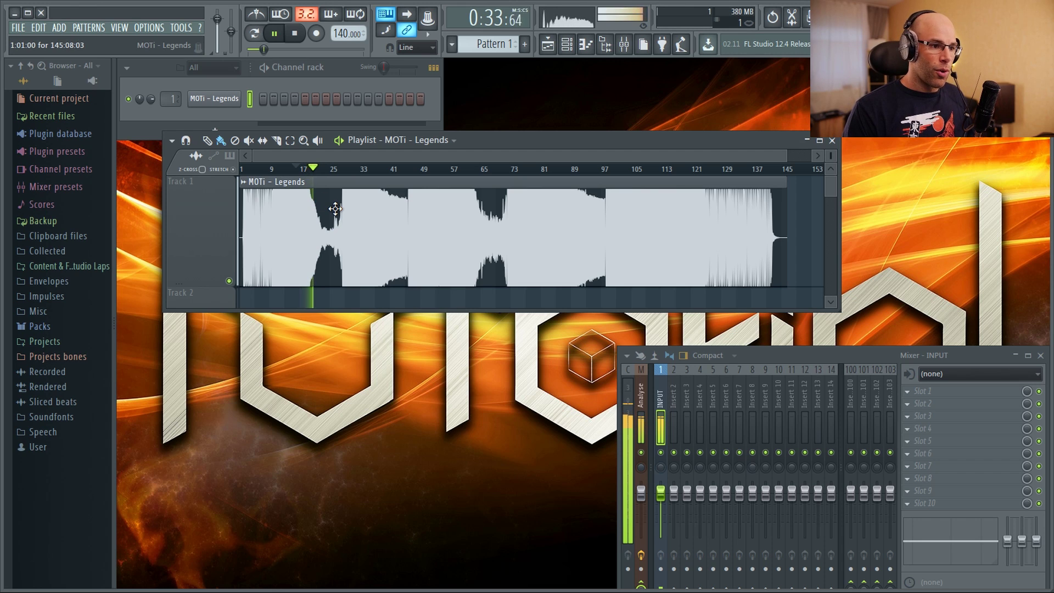
- Play the MOTi - Legends clip from about bar 27, inspect its waveform around the first build-up and drop, and stop playback
click(340, 169)
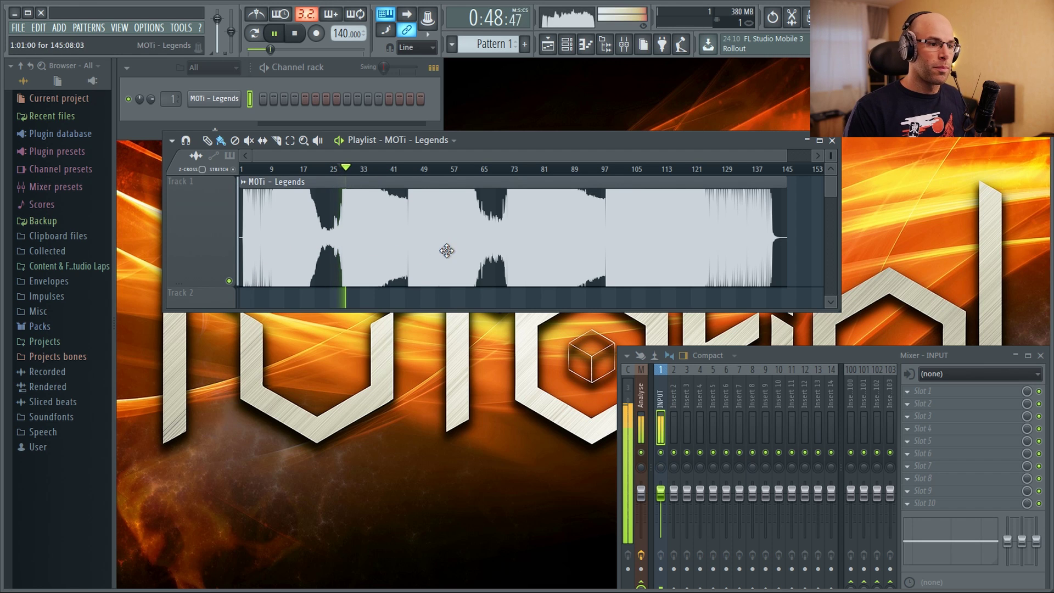
scroll(447, 251, up, 5)
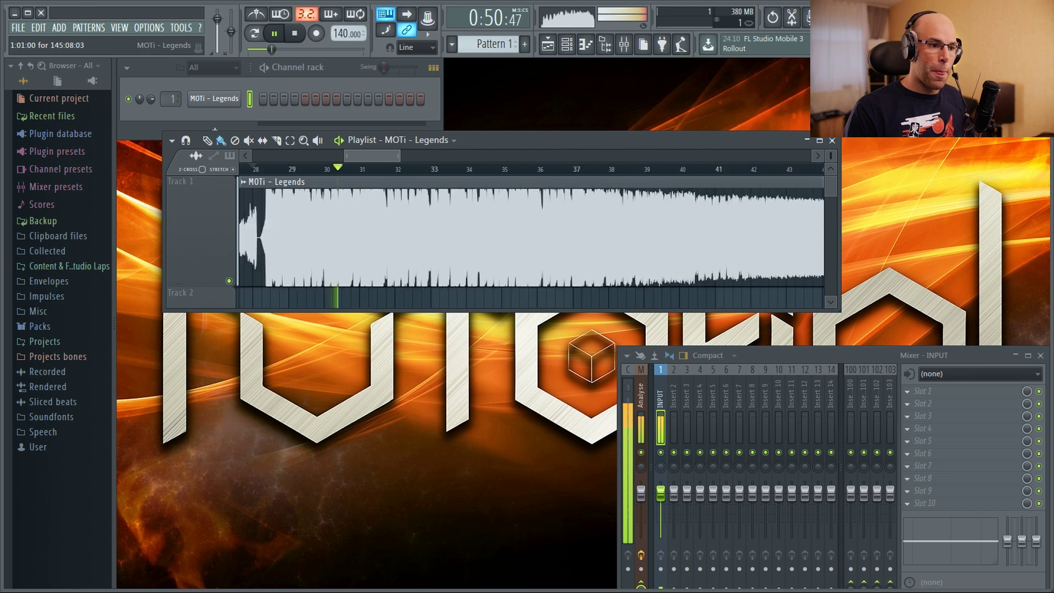
scroll(385, 261, up, 5)
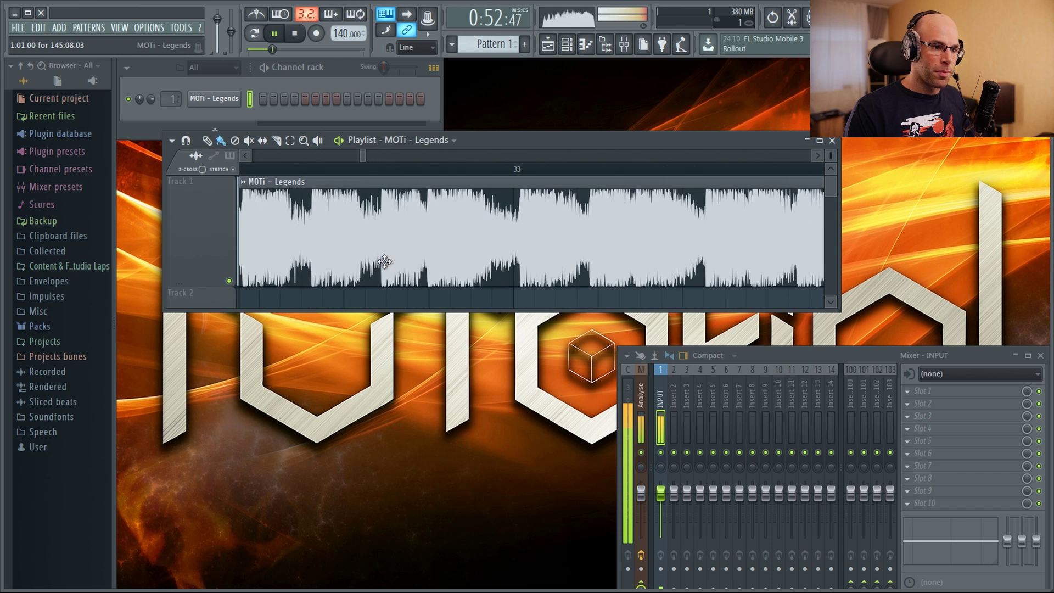
scroll(384, 261, down, 3)
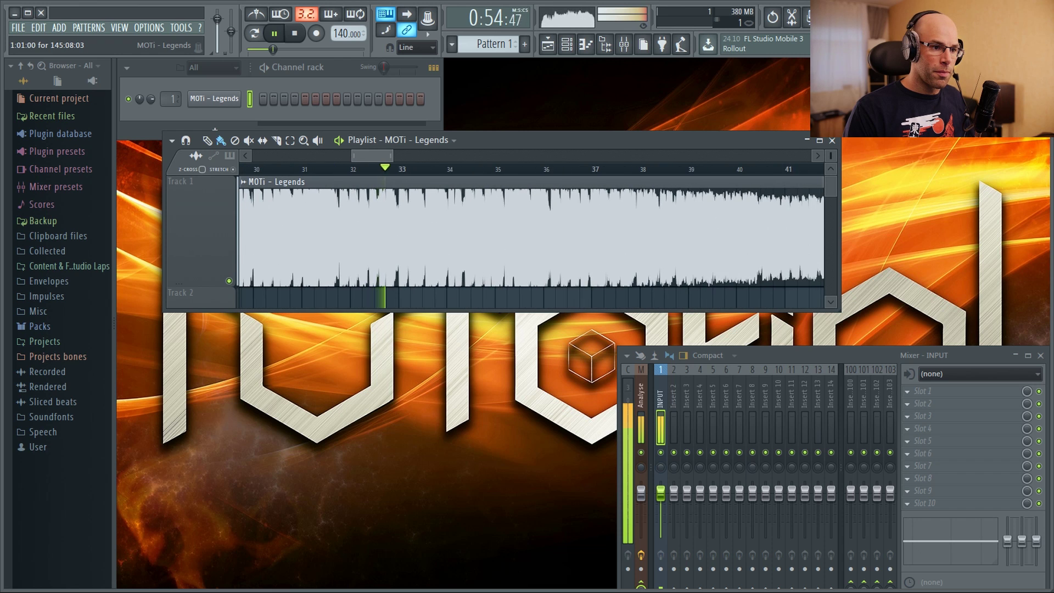
scroll(483, 236, down, 4)
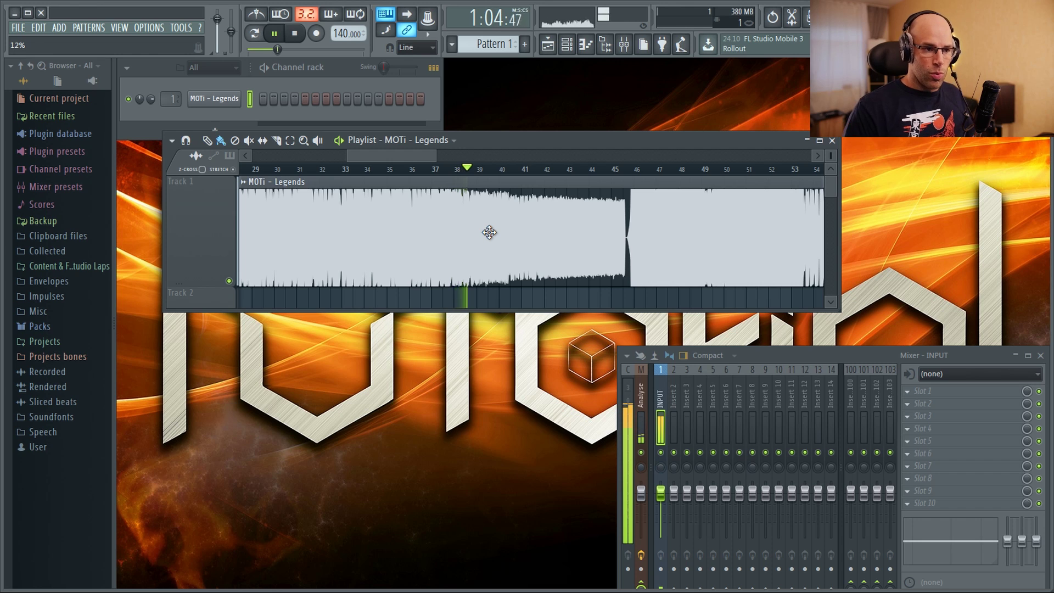
scroll(489, 232, up, 2)
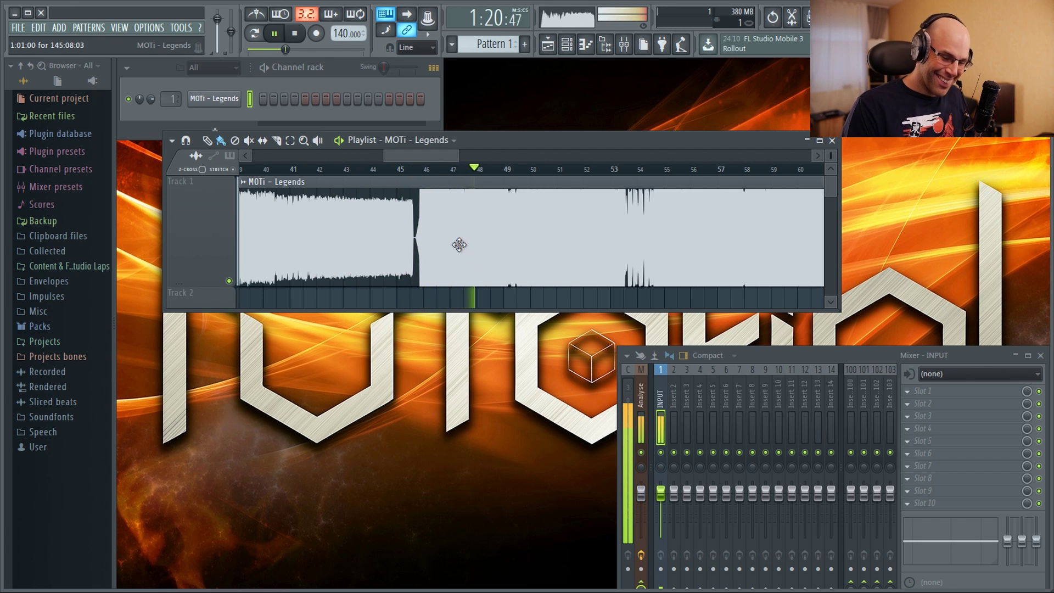
key(space)
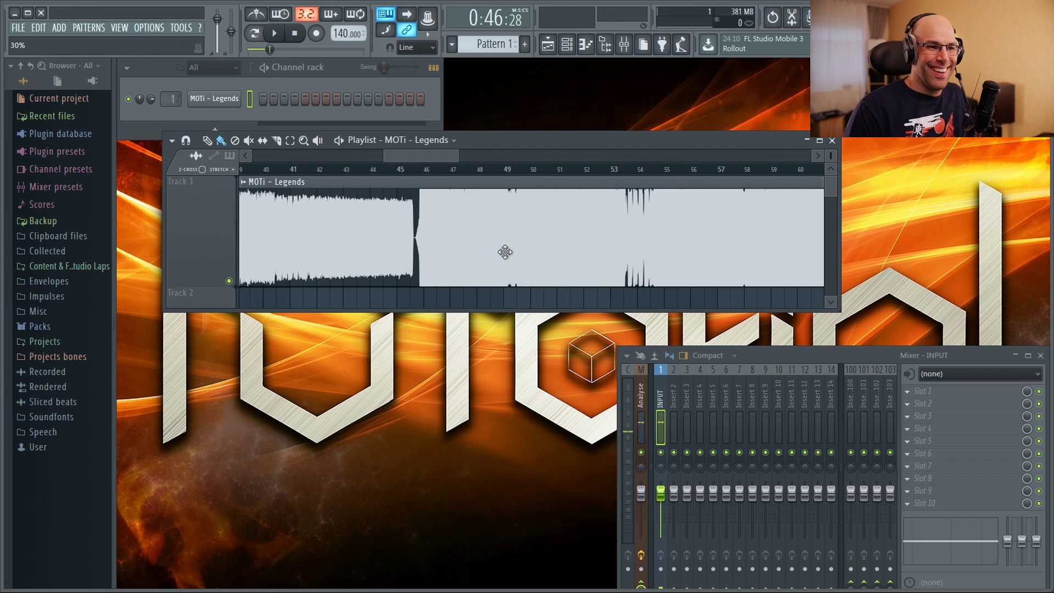
- Inspect the clip's waveform around bars 44 to 60 and place the playhead at about bar 46
ctrl+scroll(459, 219, up, 4)
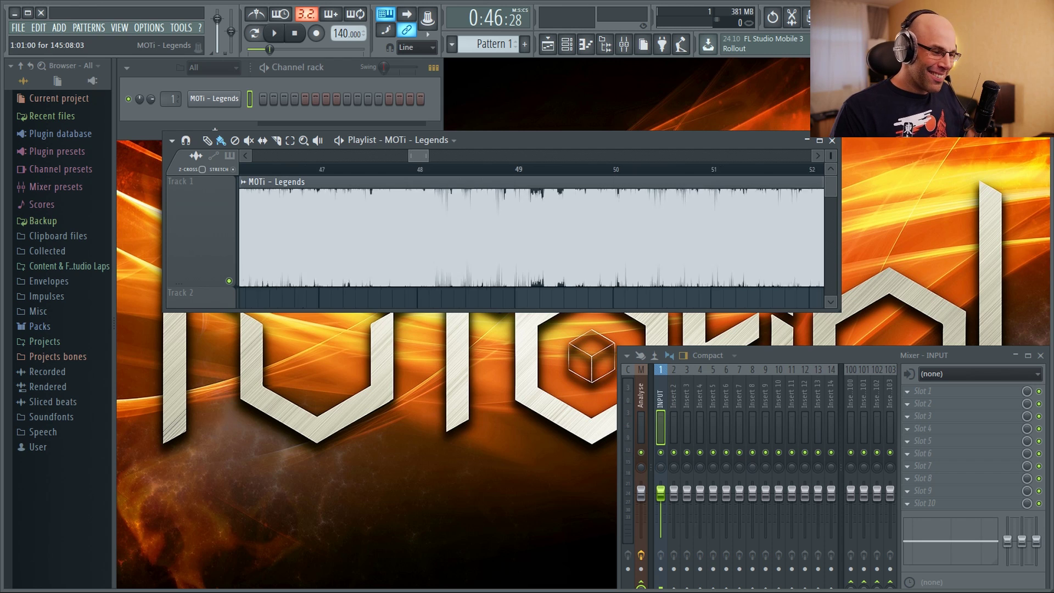
ctrl+scroll(482, 251, down, 3)
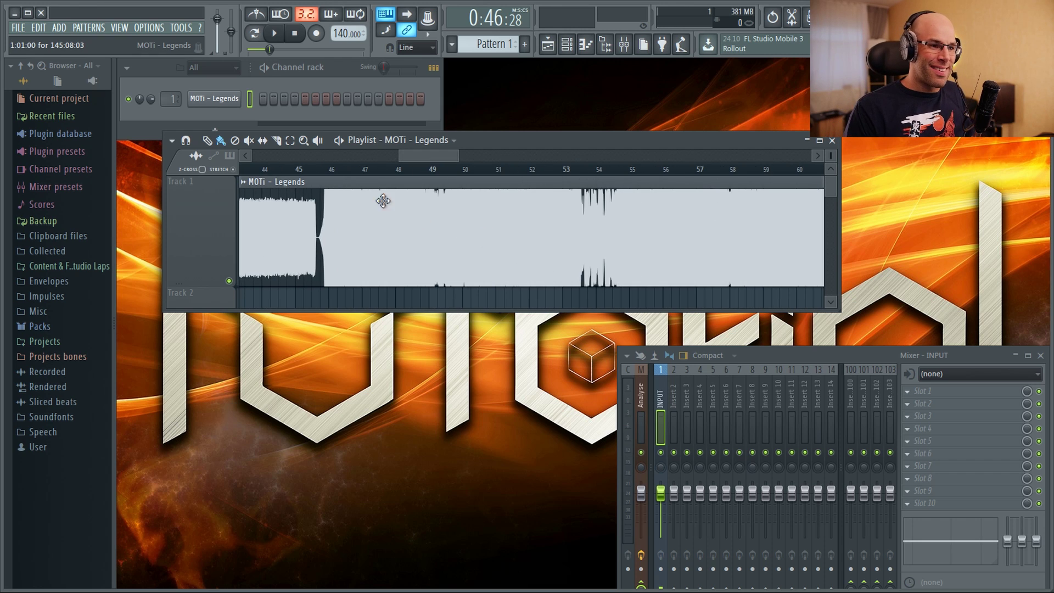
click(331, 169)
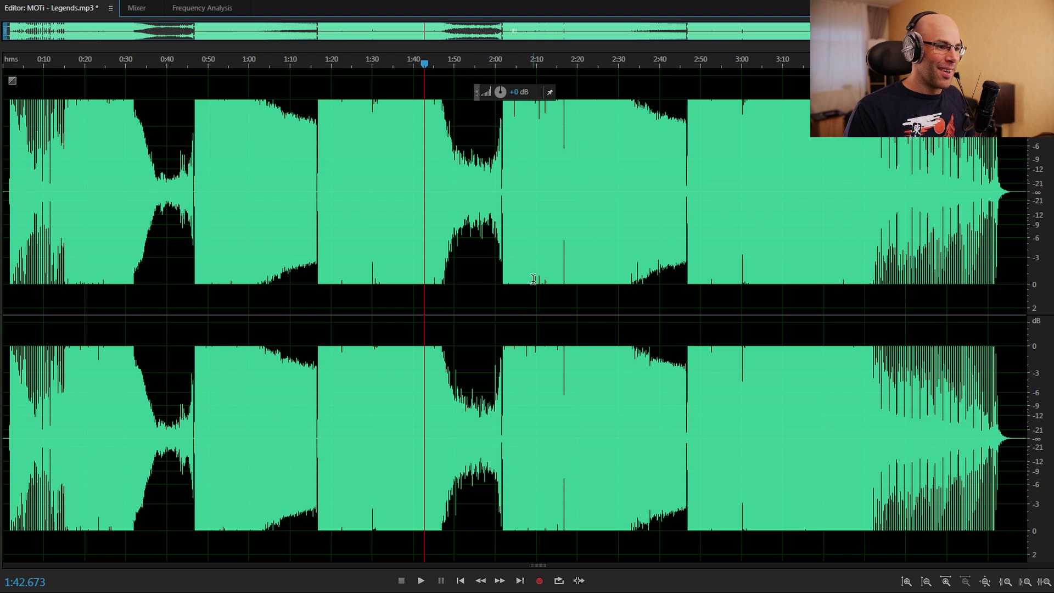
- Switch to Adobe Audition, place the playhead at about 1:15.7 just before the drop, and audition the transition until about 1:23.6
click(350, 280)
click(324, 290)
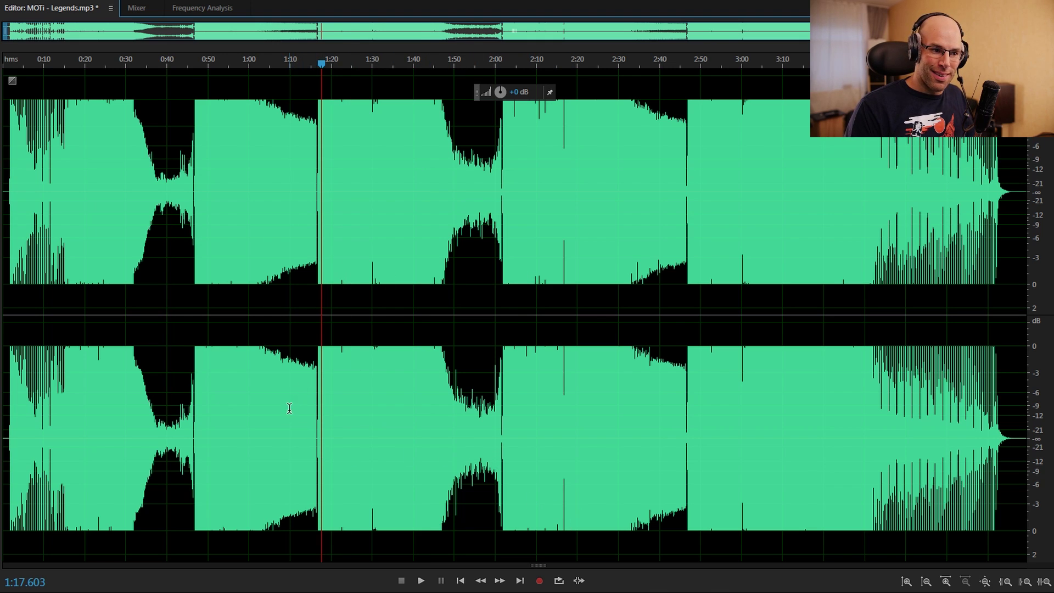
click(317, 404)
click(313, 405)
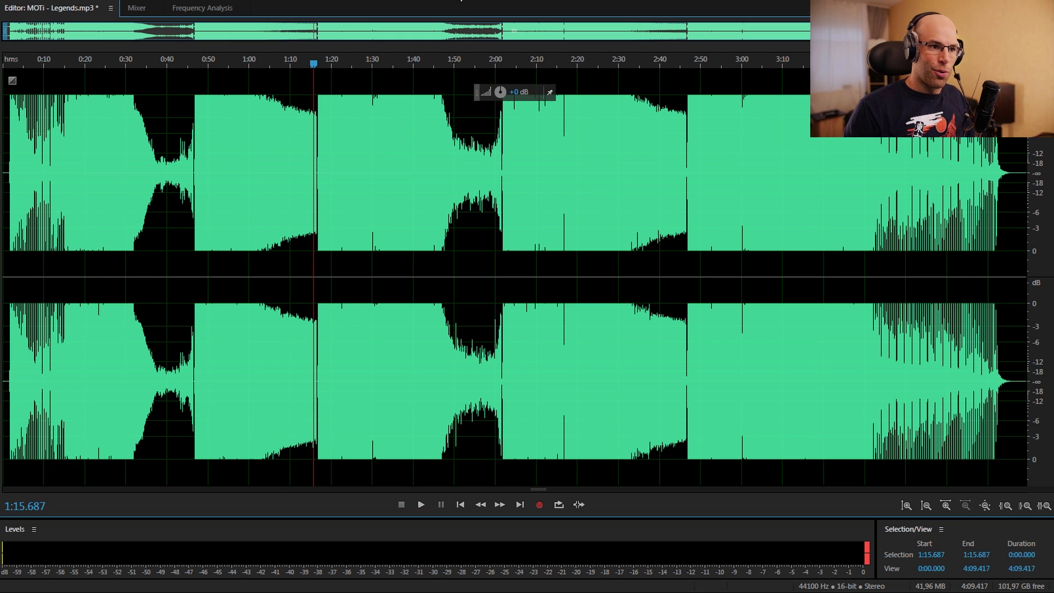
key(space)
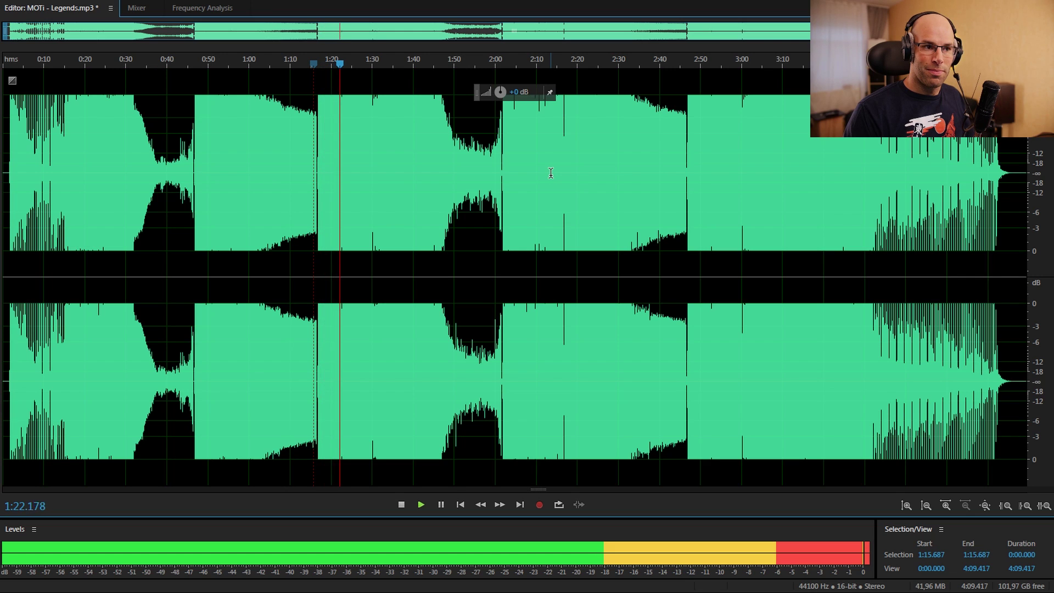
key(space)
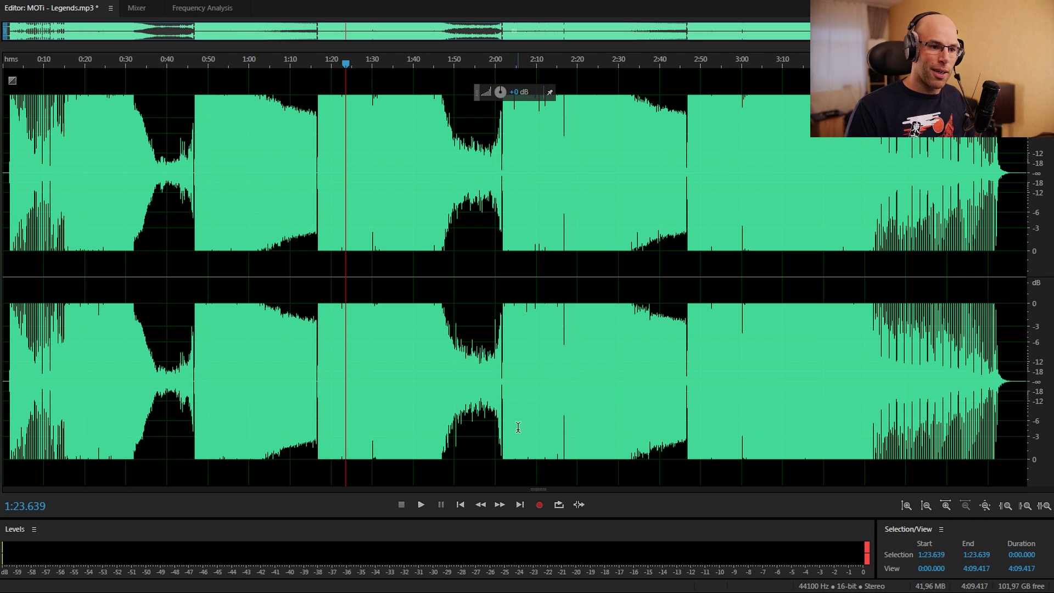
- Compare the loud and tapering waveform sections, placing the playhead at about 1:37, 2:33, 1:06, 0:54 and 1:08
click(402, 344)
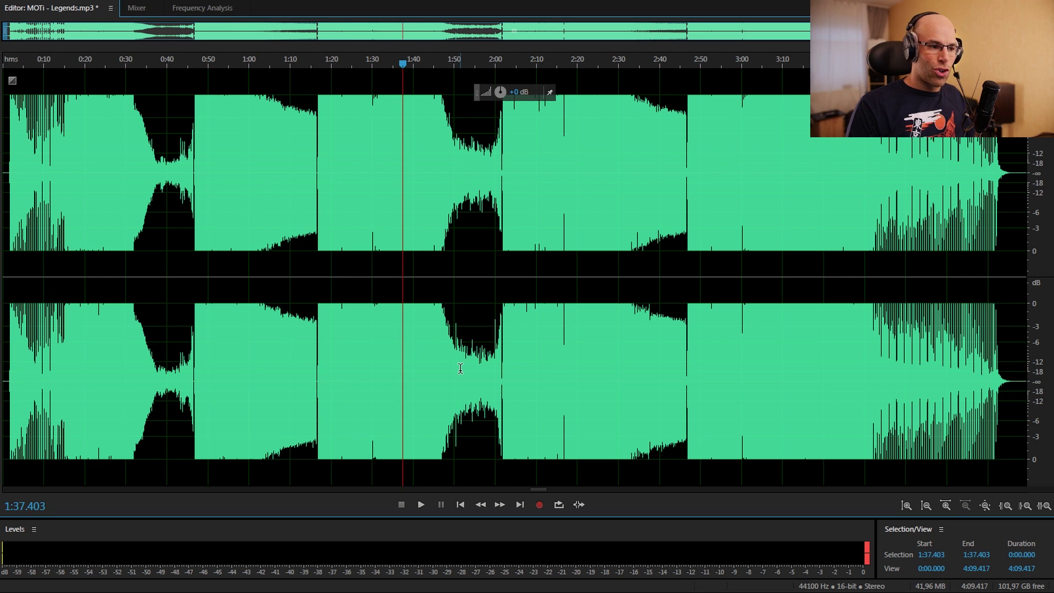
click(630, 310)
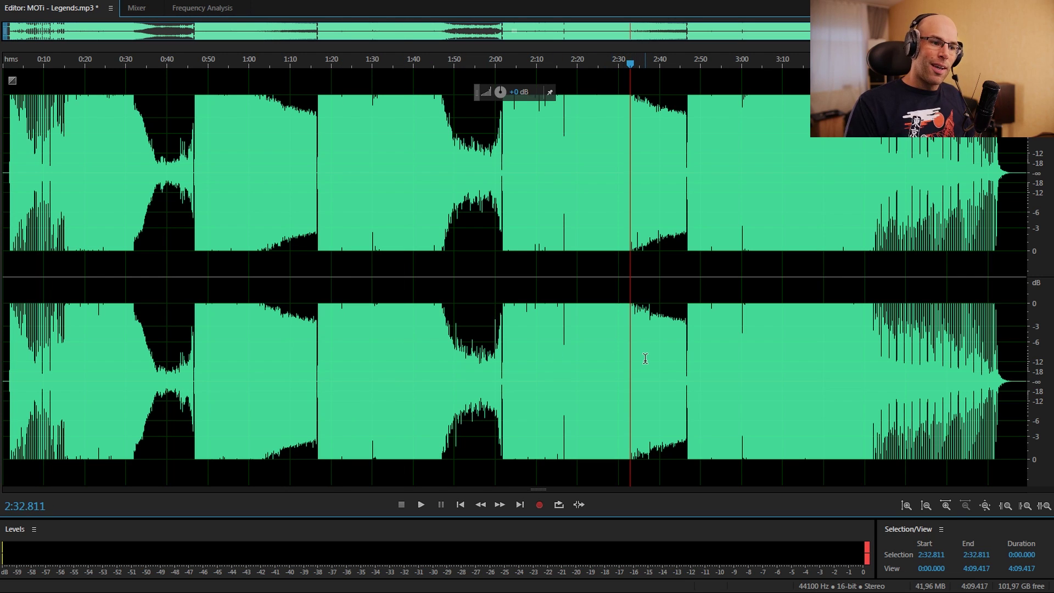
click(274, 329)
scroll(271, 348, up, 5)
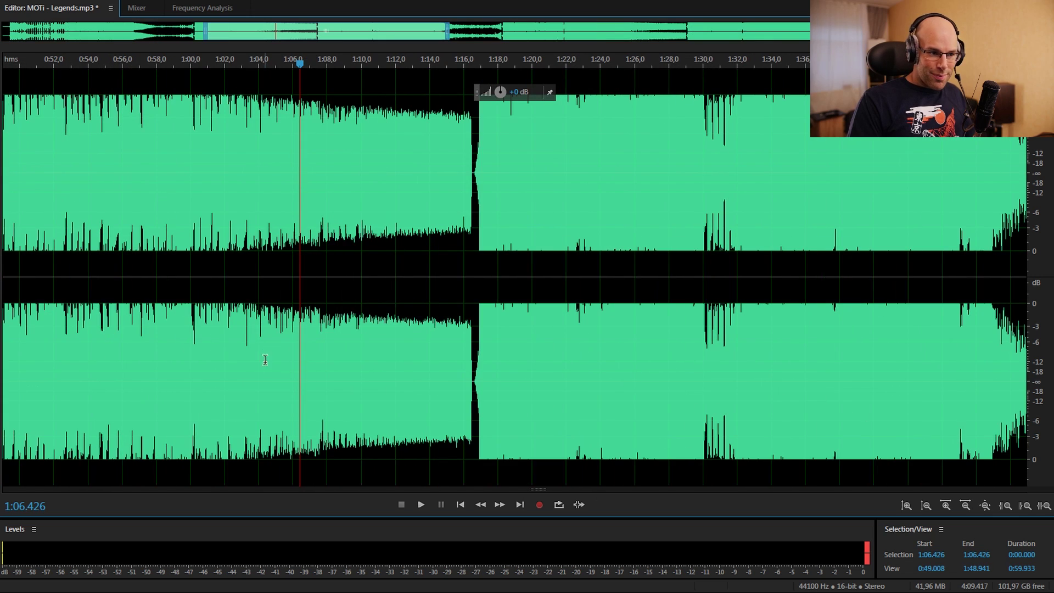
click(94, 346)
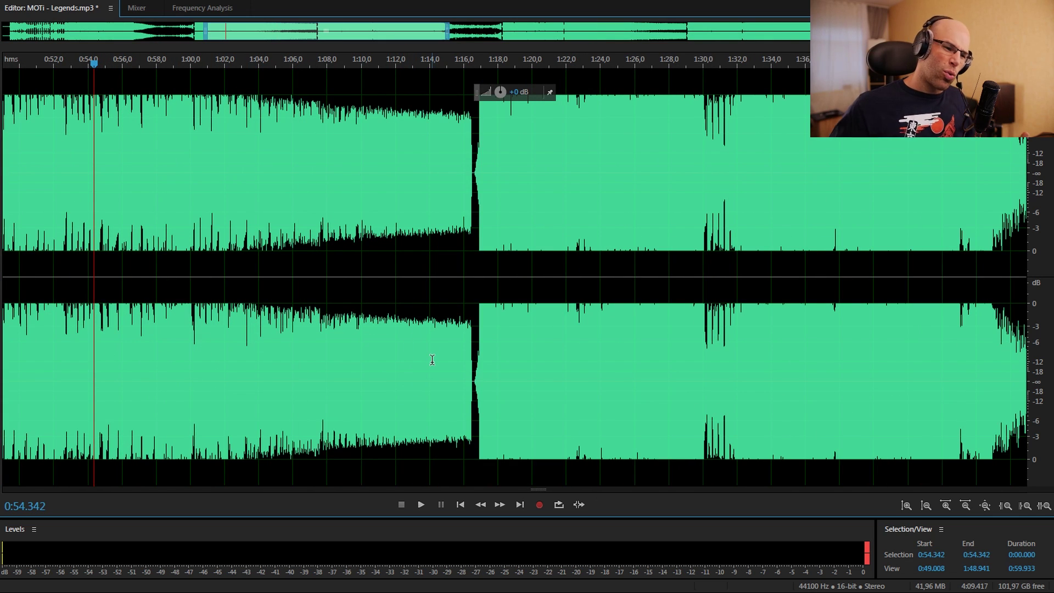
click(328, 352)
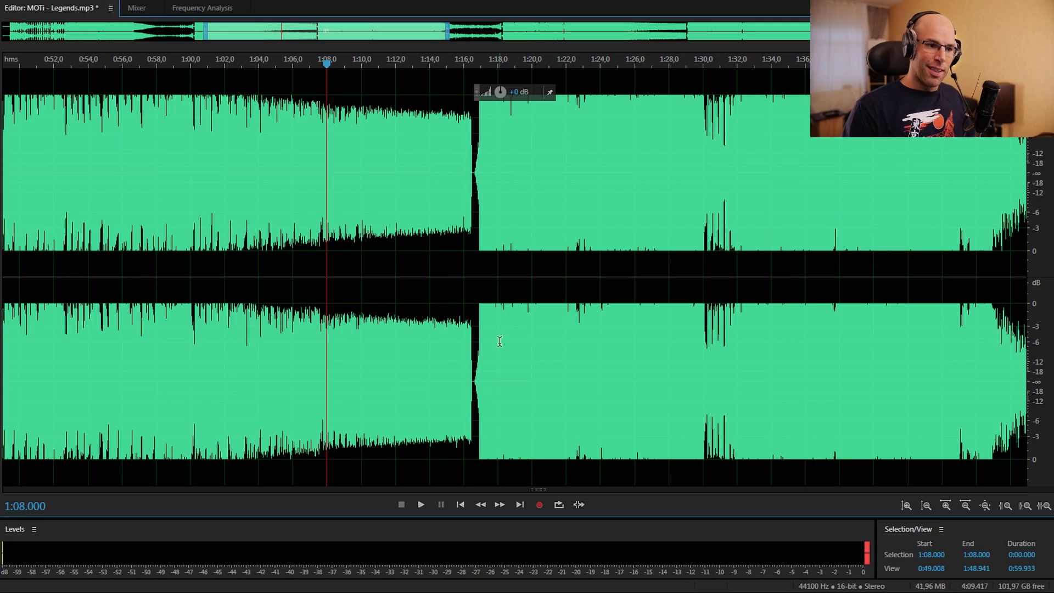
- Inspect the waveform at the drop's onset near 1:16.9 and audition it from 1:16.600 to about 1:18.5
scroll(500, 341, up, 15)
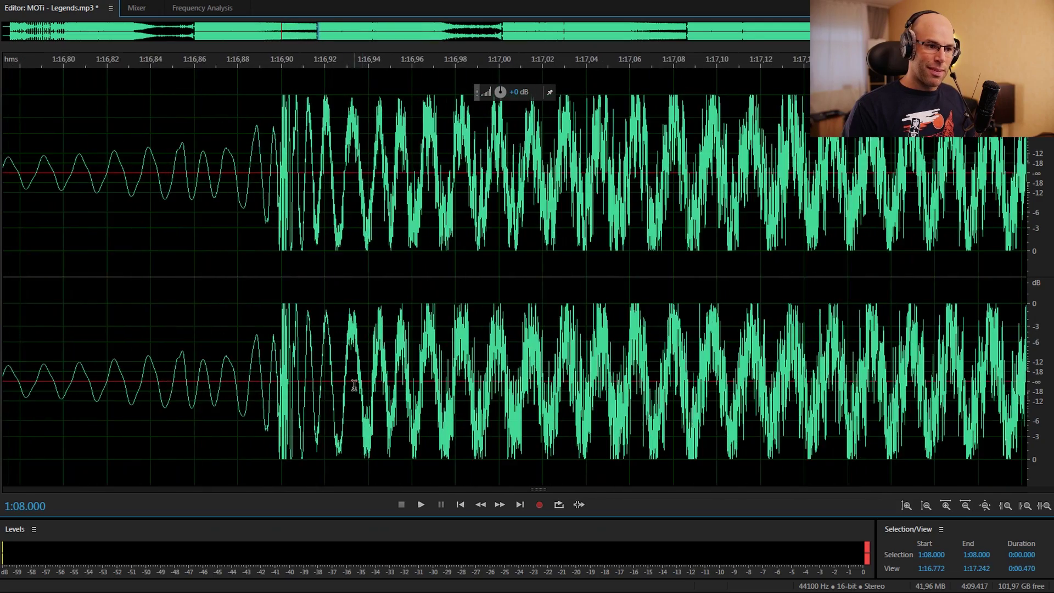
scroll(354, 385, up, 10)
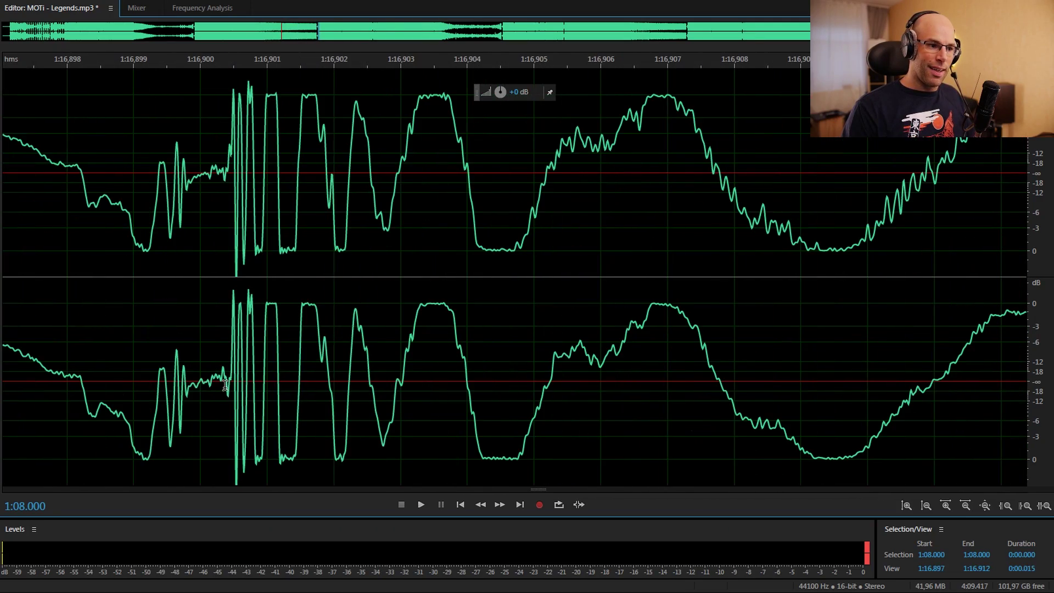
scroll(226, 384, down, 12)
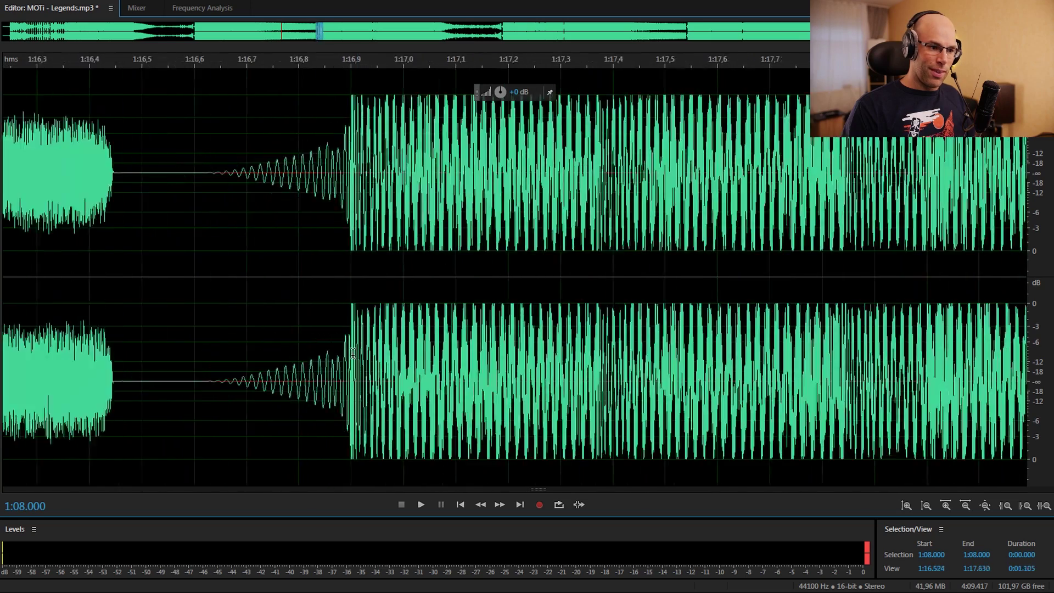
scroll(353, 353, down, 4)
click(302, 334)
key(space)
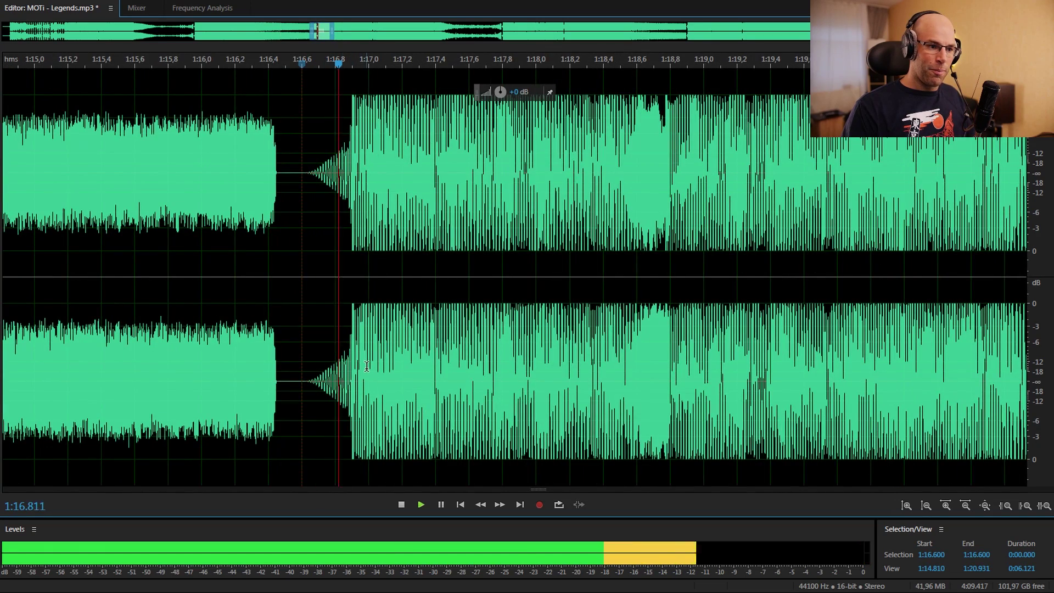
key(space)
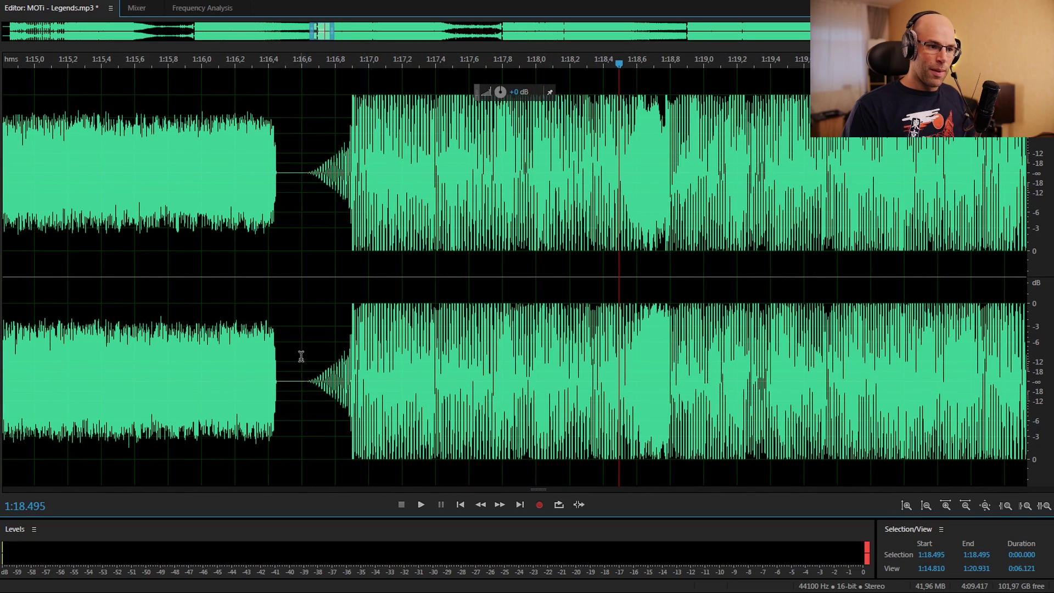
- Examine the waveform peaks between 1:16.897 and 1:16.912 against the amplitude scale
scroll(332, 338, up, 11)
scroll(866, 371, up, 5)
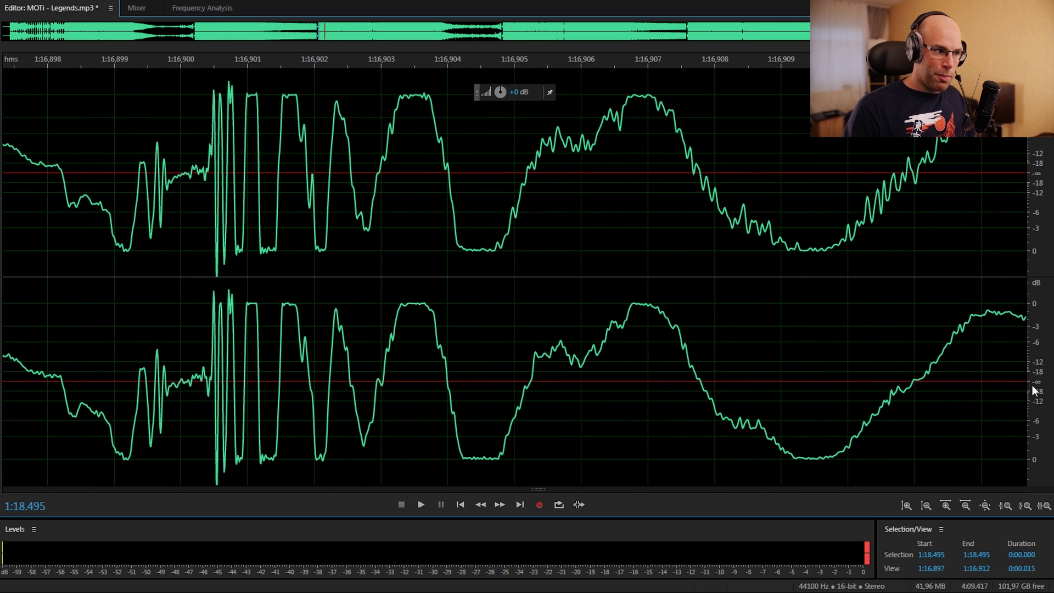
scroll(1036, 404, up, 2)
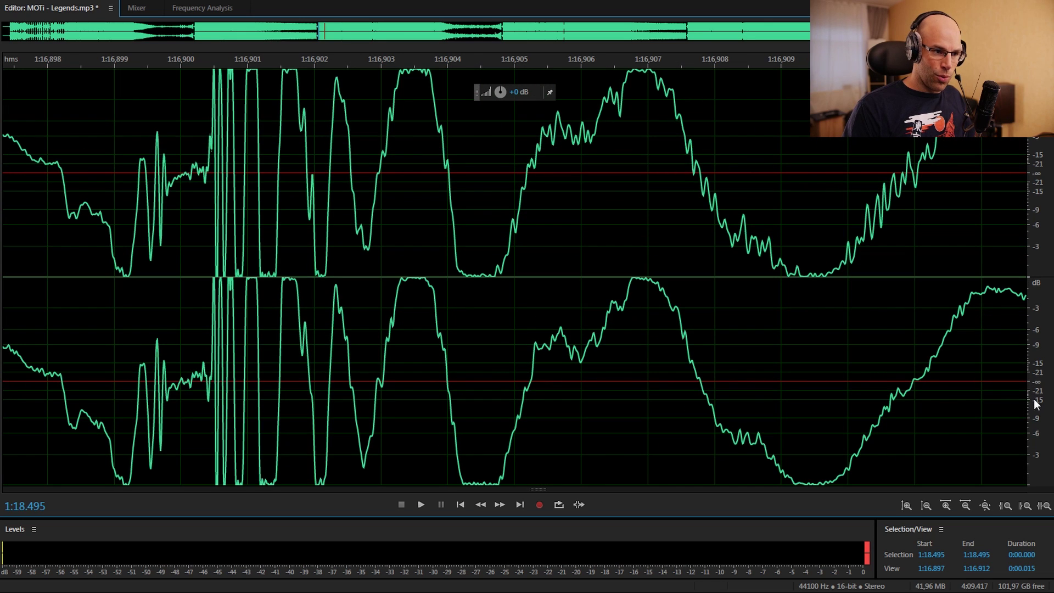
scroll(1036, 404, down, 2)
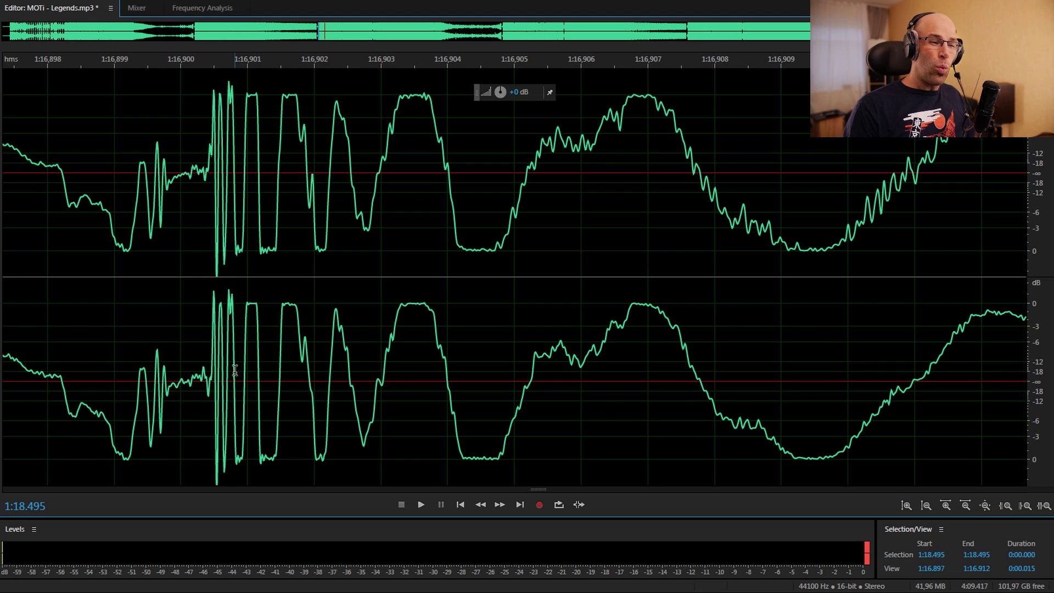
- Examine the individual samples and the curve between them from about 1:16.9004 to 1:16.9015, comparing both with the 0 dB level
scroll(234, 371, up, 8)
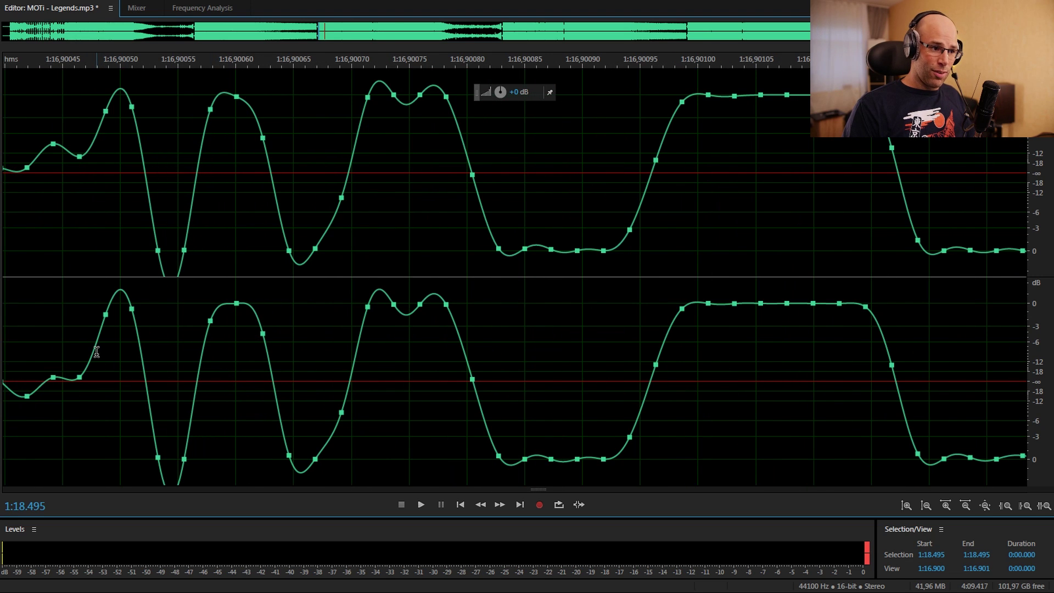
scroll(110, 357, up, 3)
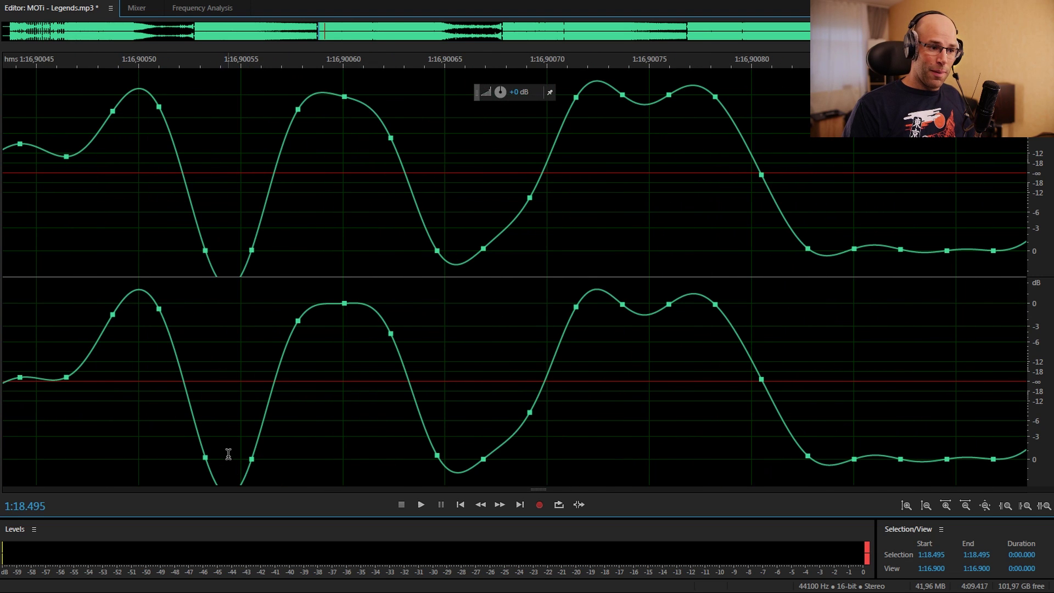
scroll(314, 405, down, 1)
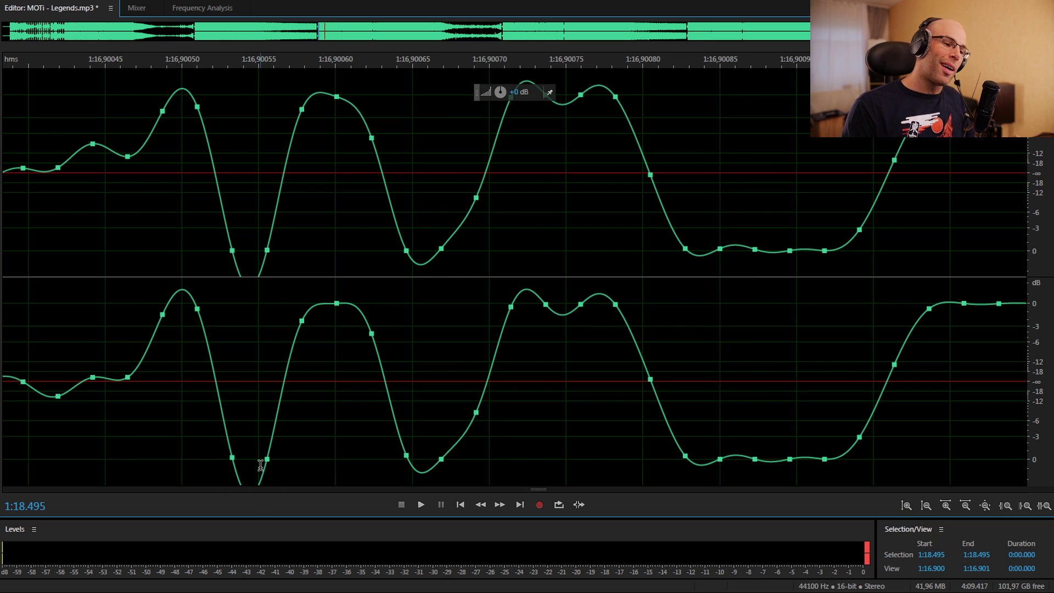
scroll(280, 450, up, 2)
scroll(266, 456, up, 2)
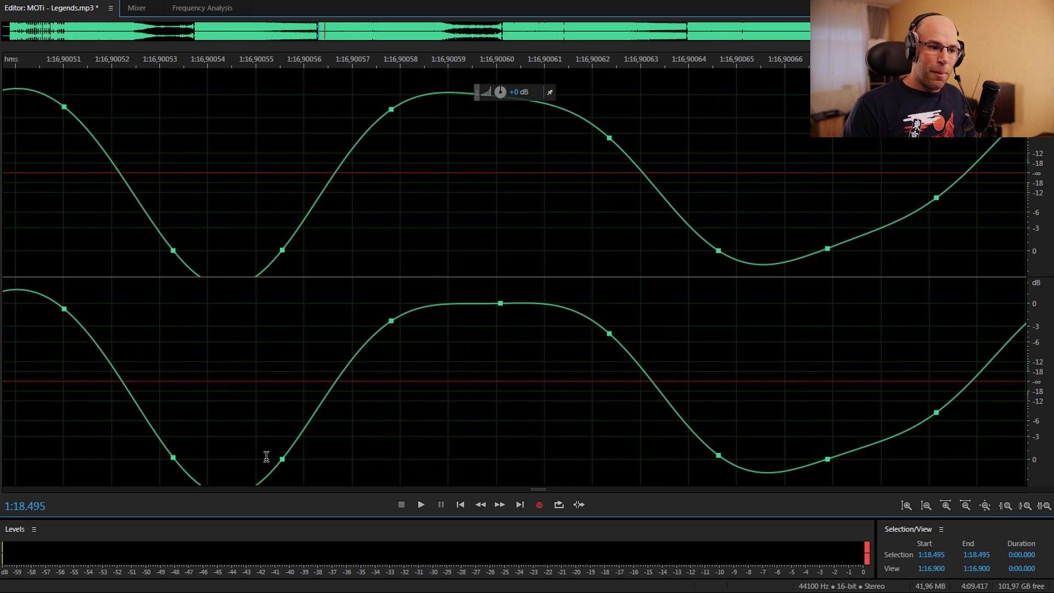
scroll(266, 358, down, 4)
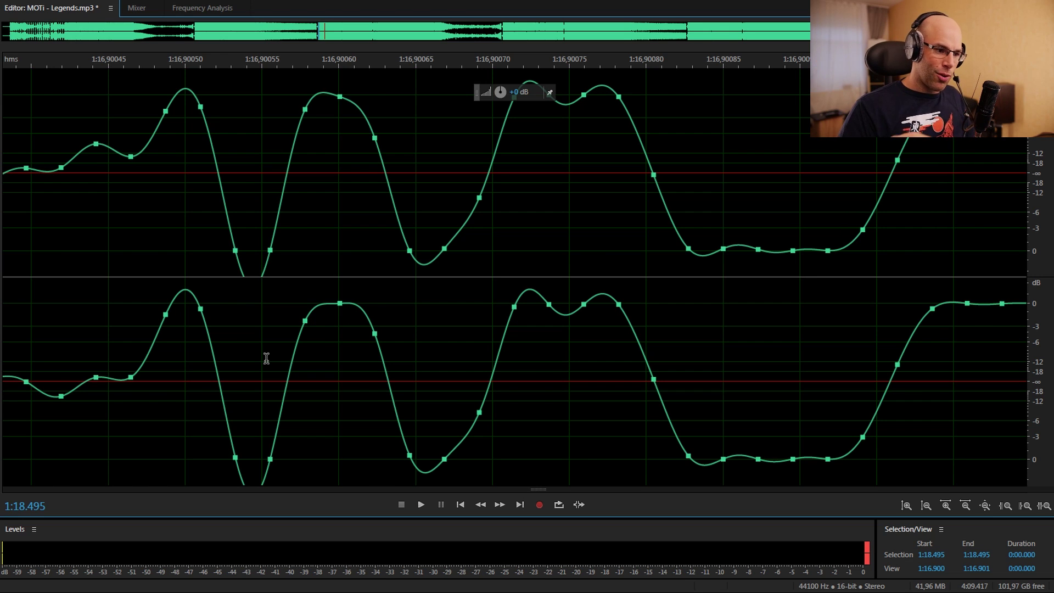
scroll(258, 405, up, 2)
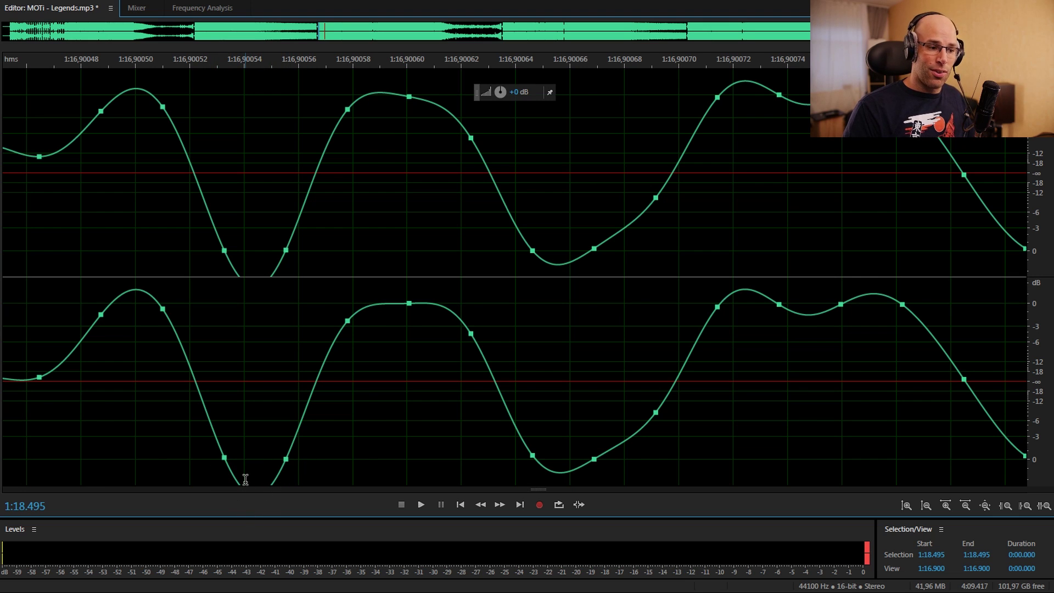
scroll(311, 291, down, 4)
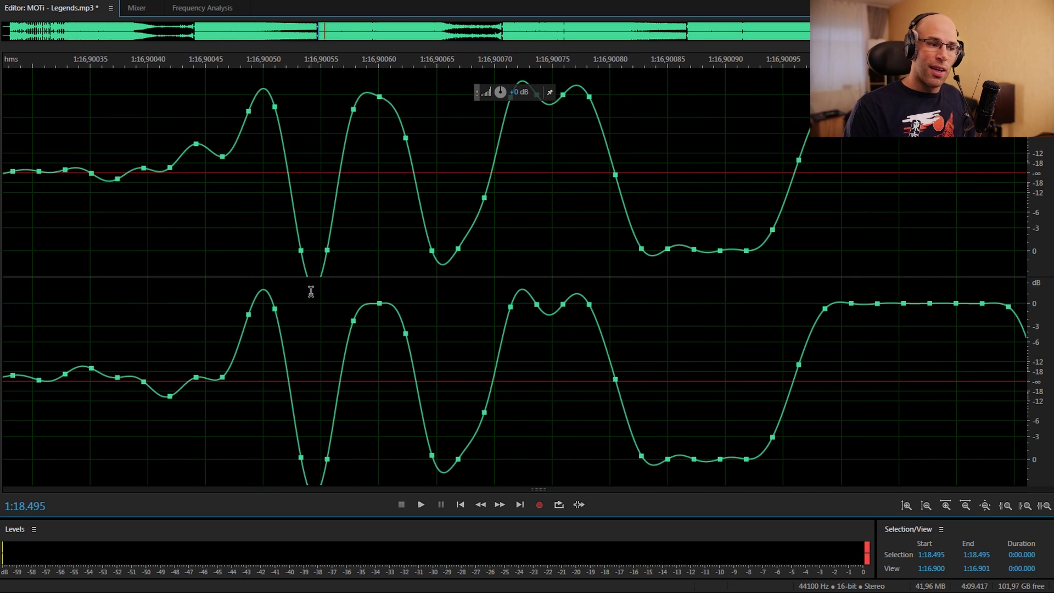
scroll(314, 299, up, 3)
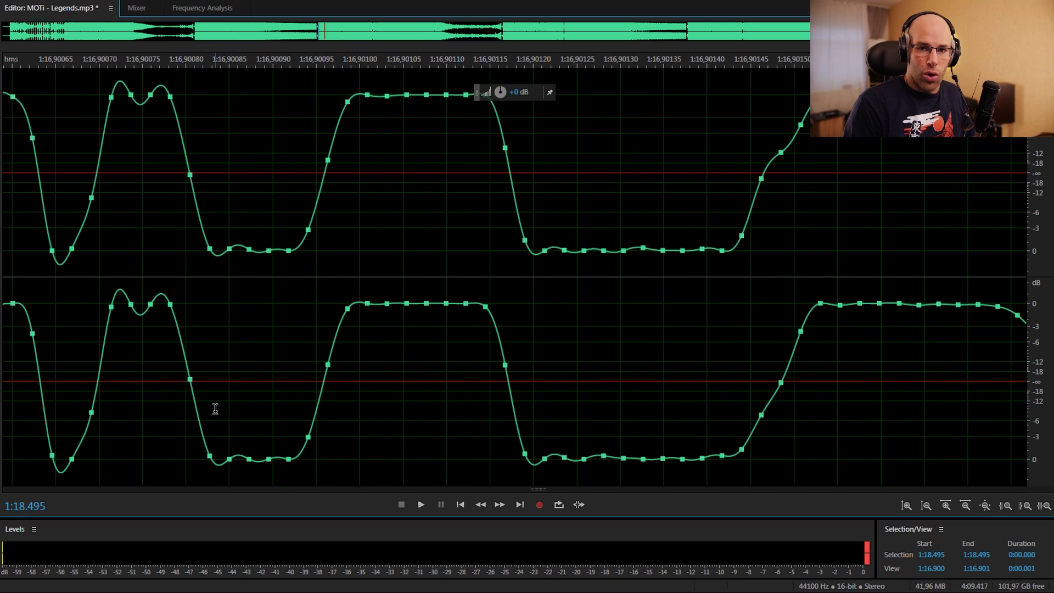
- Return to the full-track view and compare the loud sections, placing the playhead at about 2:04 and 2:52
scroll(185, 350, down, 2)
scroll(371, 426, down, 5)
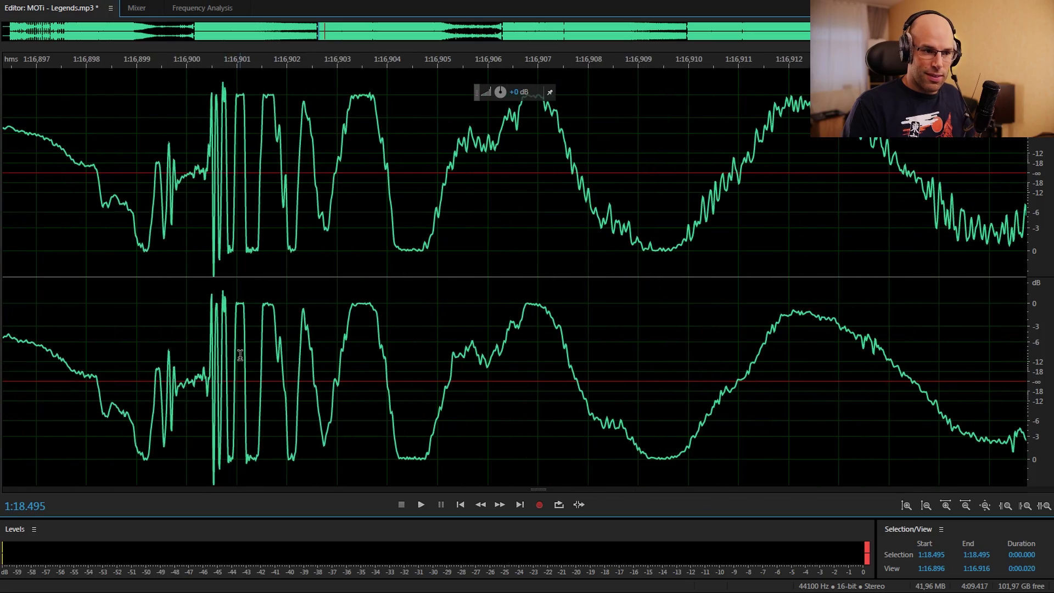
scroll(144, 374, down, 5)
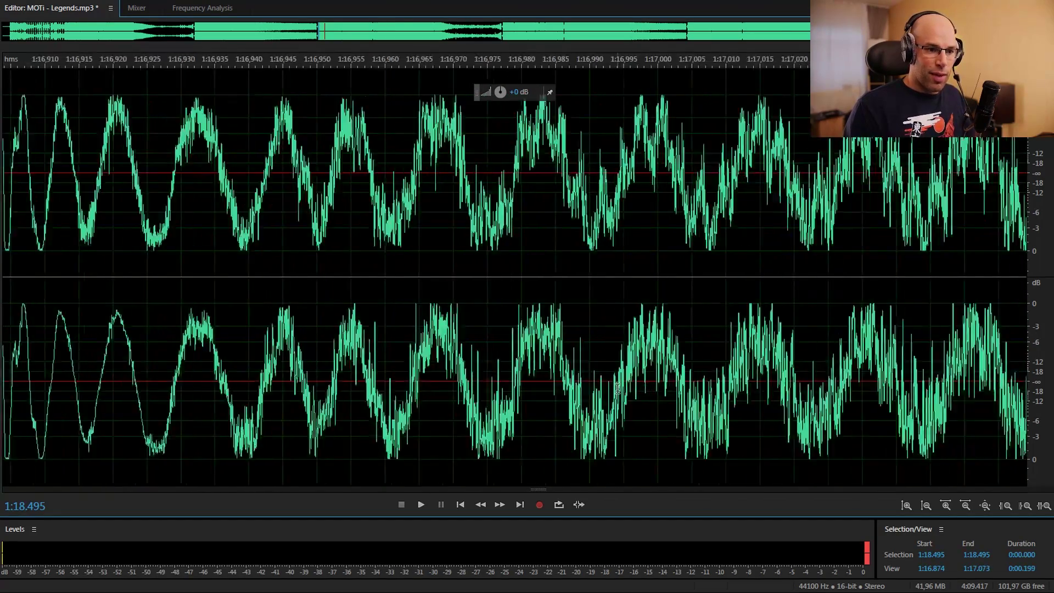
scroll(646, 387, down, 5)
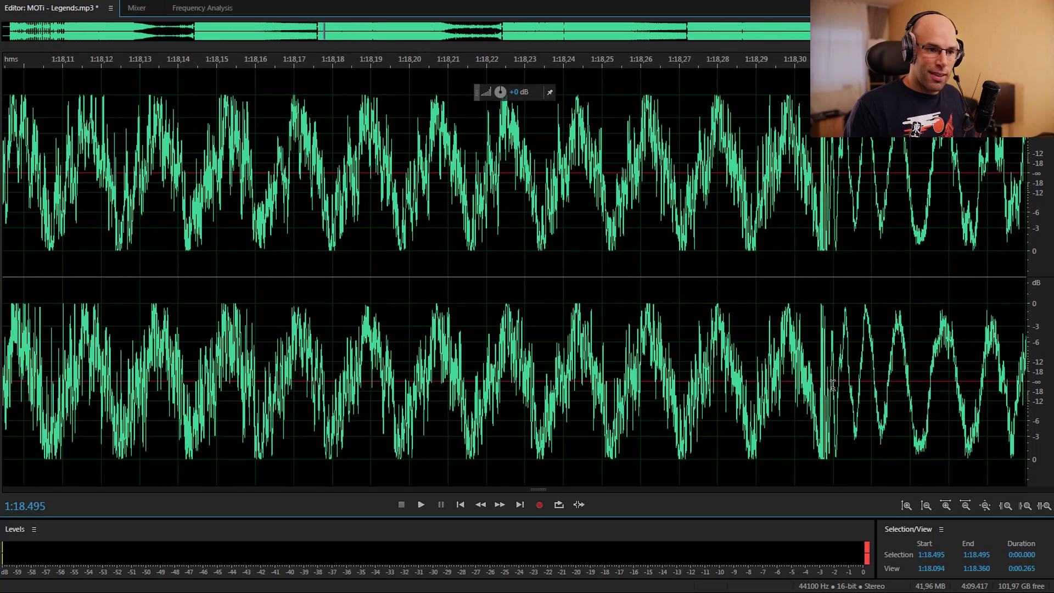
scroll(395, 373, down, 8)
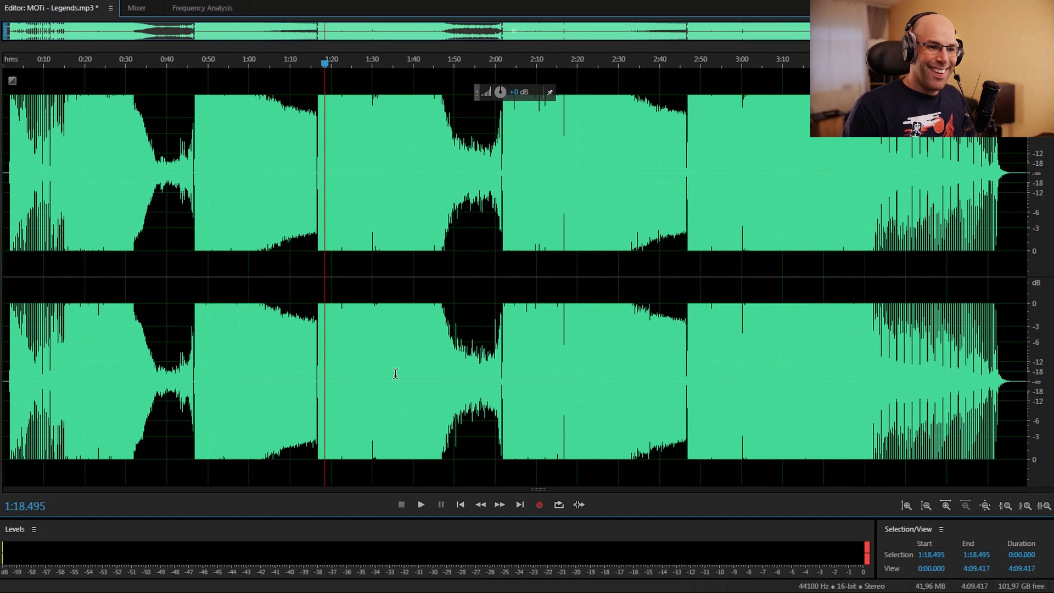
click(659, 378)
click(512, 383)
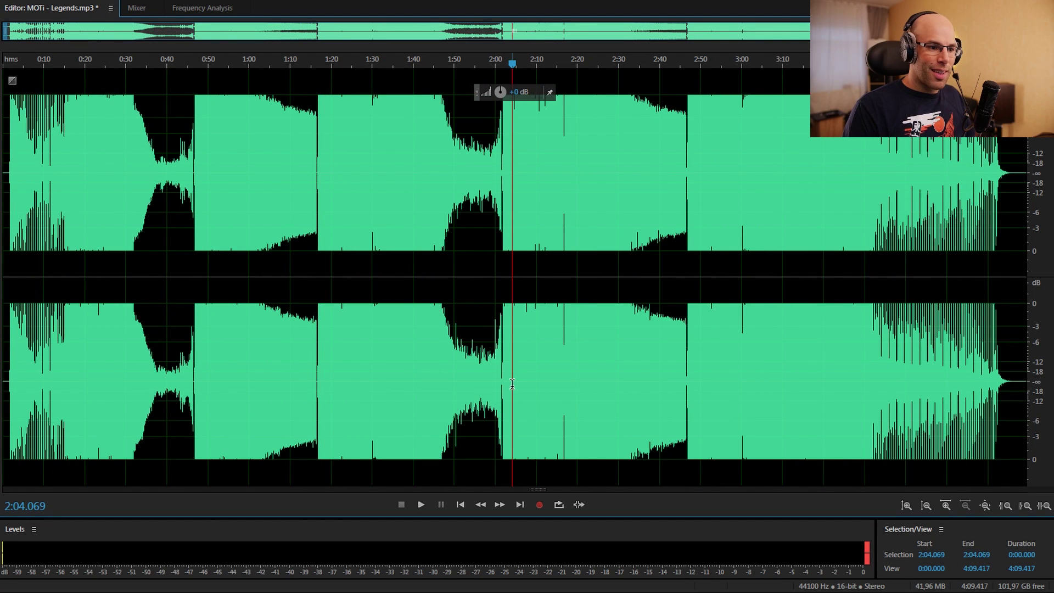
click(712, 369)
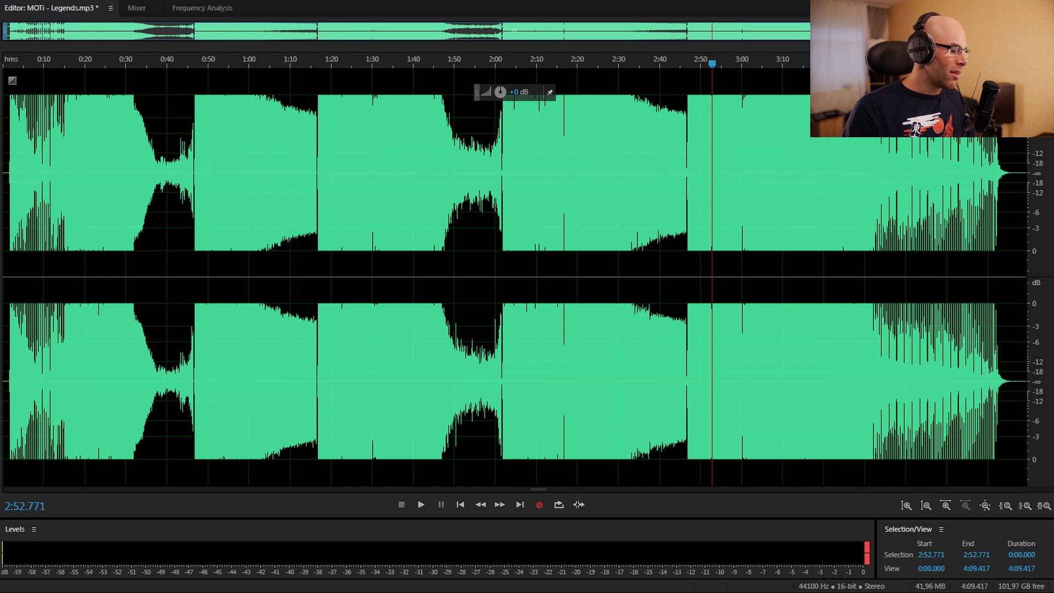
- Switch to FL Studio and audition the MOTi - Legends drop from about 1:17 to 1:26
key(alt+Tab)
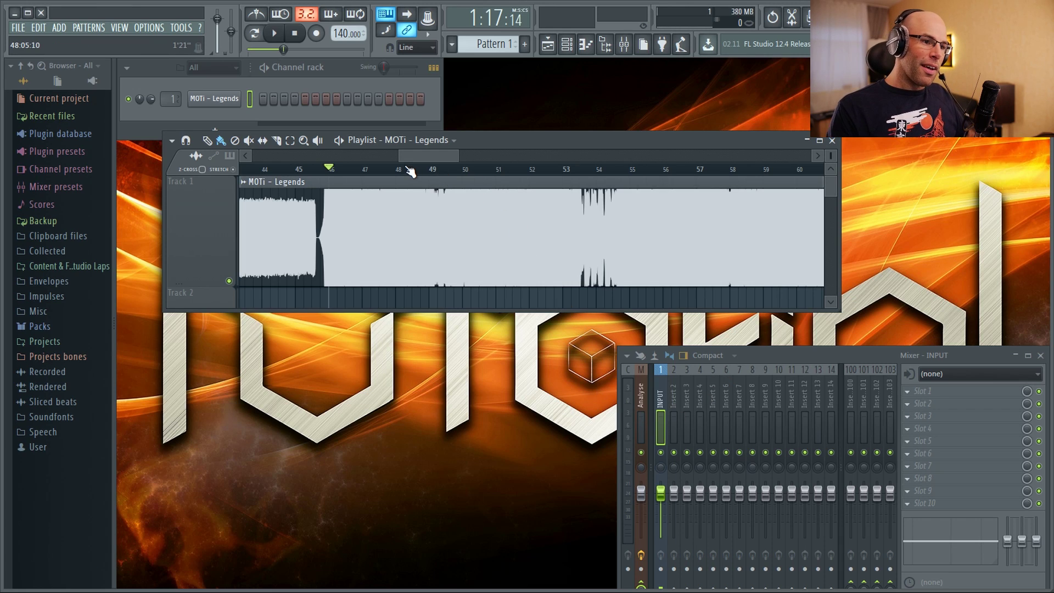
mouse_move(428, 156)
mouse_down()
mouse_move(401, 153)
mouse_move(427, 154)
mouse_up()
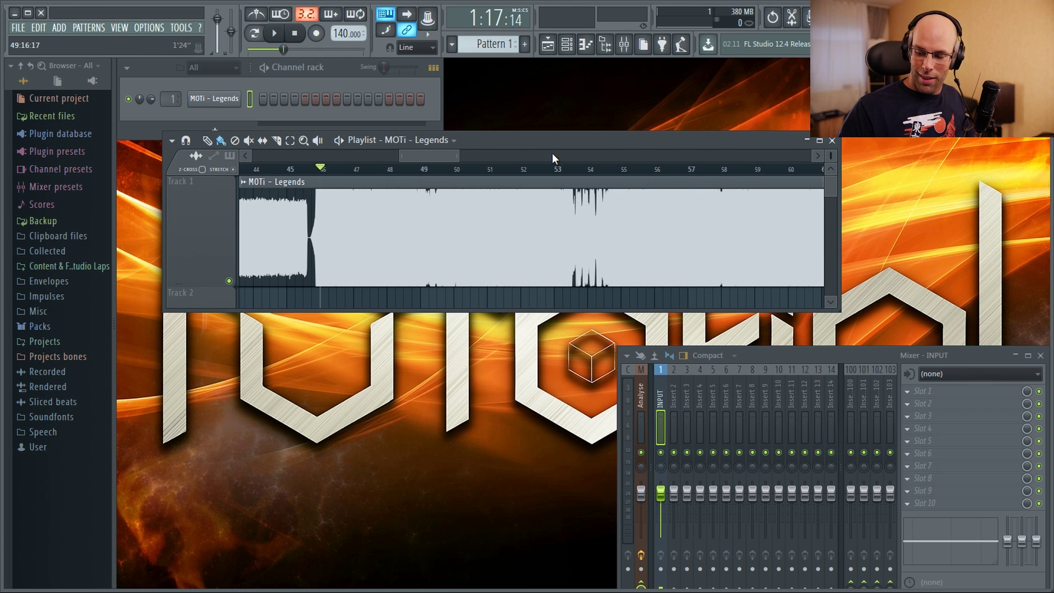
key(space)
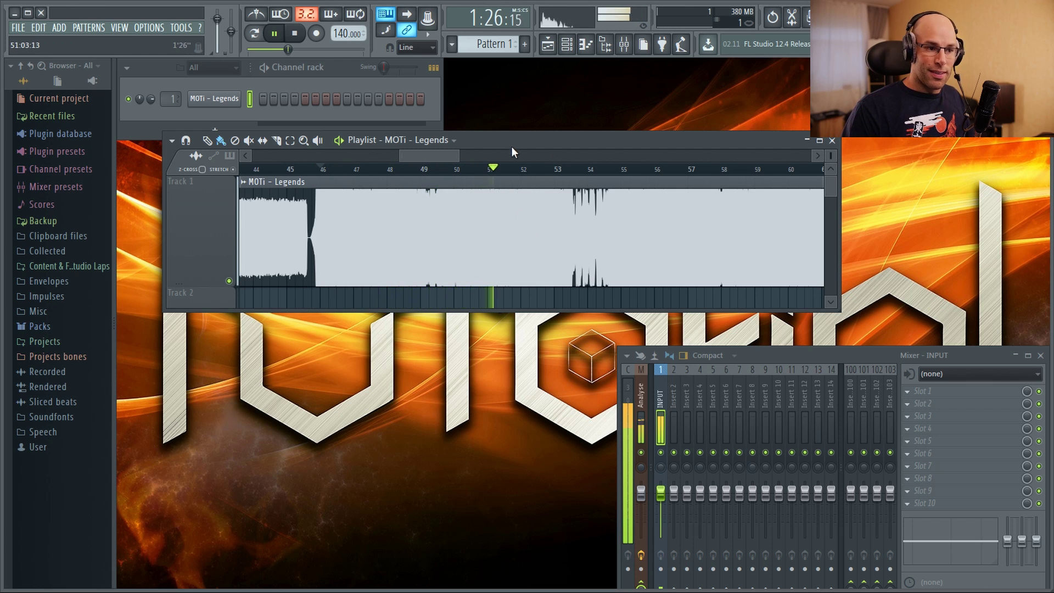
key(space)
- Audition the track from about 1:24 to 1:35 and examine its waveform up to the following breakdown
ctrl+scroll(515, 217, up, 5)
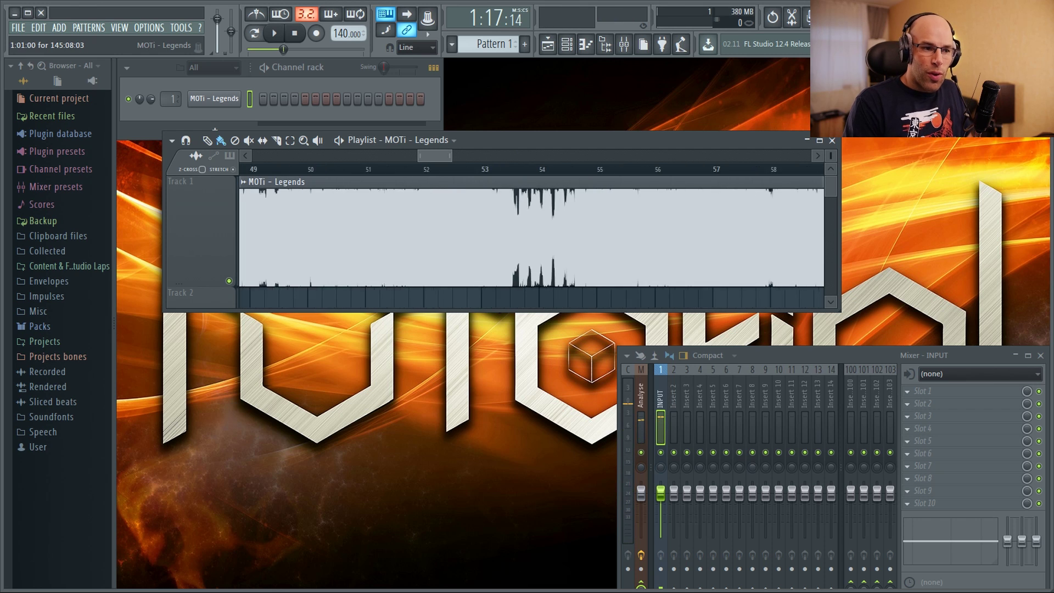
click(294, 169)
ctrl+scroll(464, 246, down, 5)
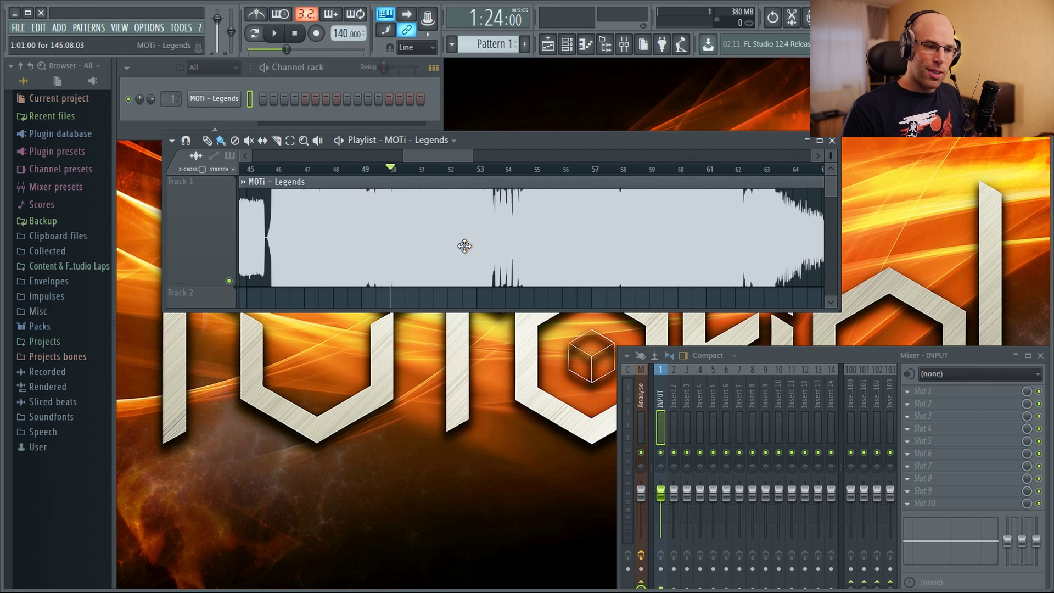
key(space)
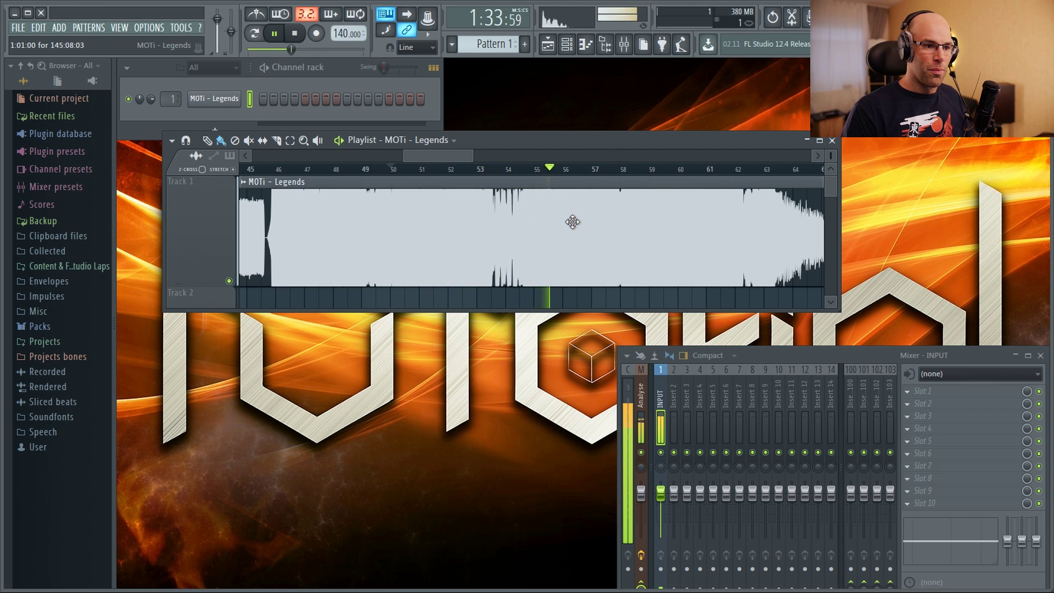
scroll(572, 222, down, 4)
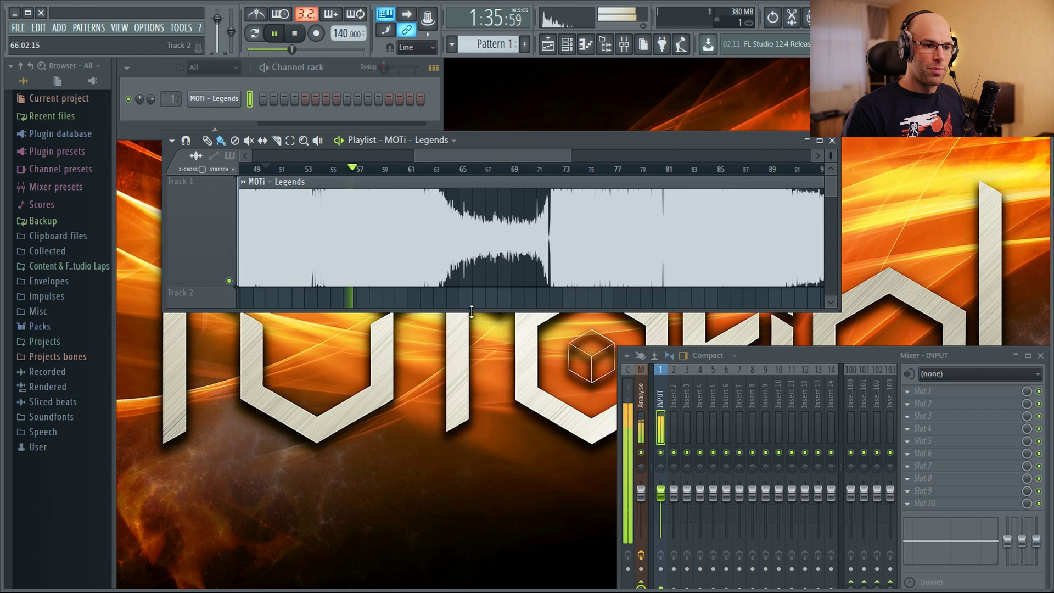
key(space)
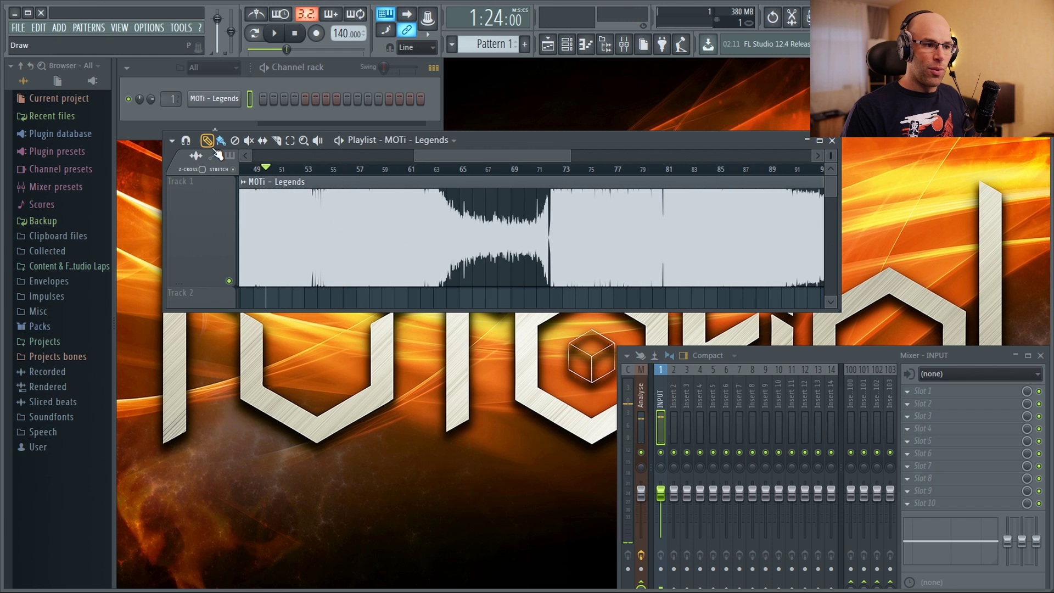
- Activate the Draw tool and audition the onset of the drop from about 1:16.71 to 1:19
click(207, 140)
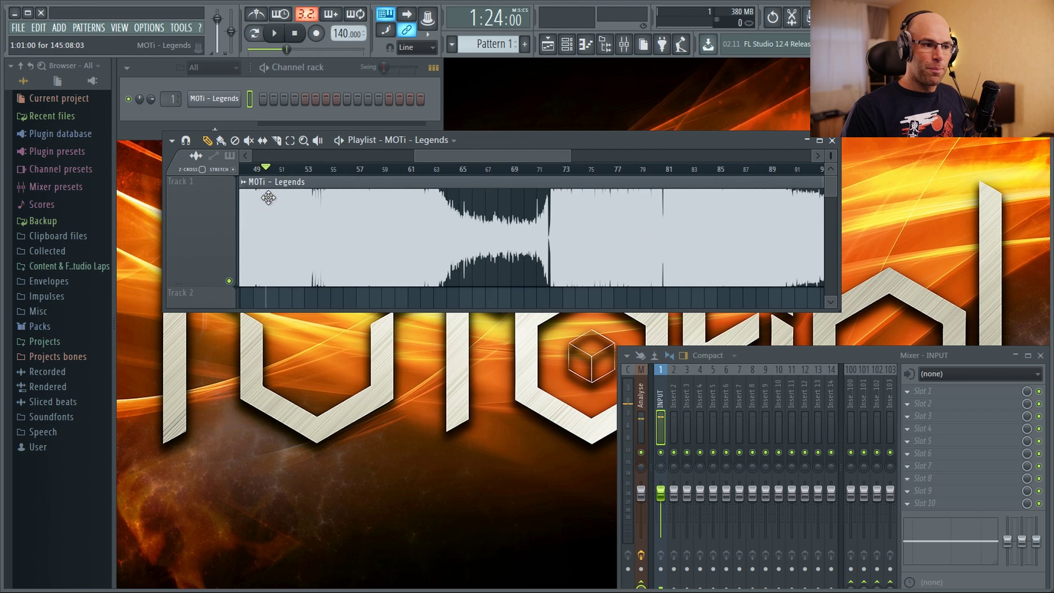
scroll(268, 198, up, 5)
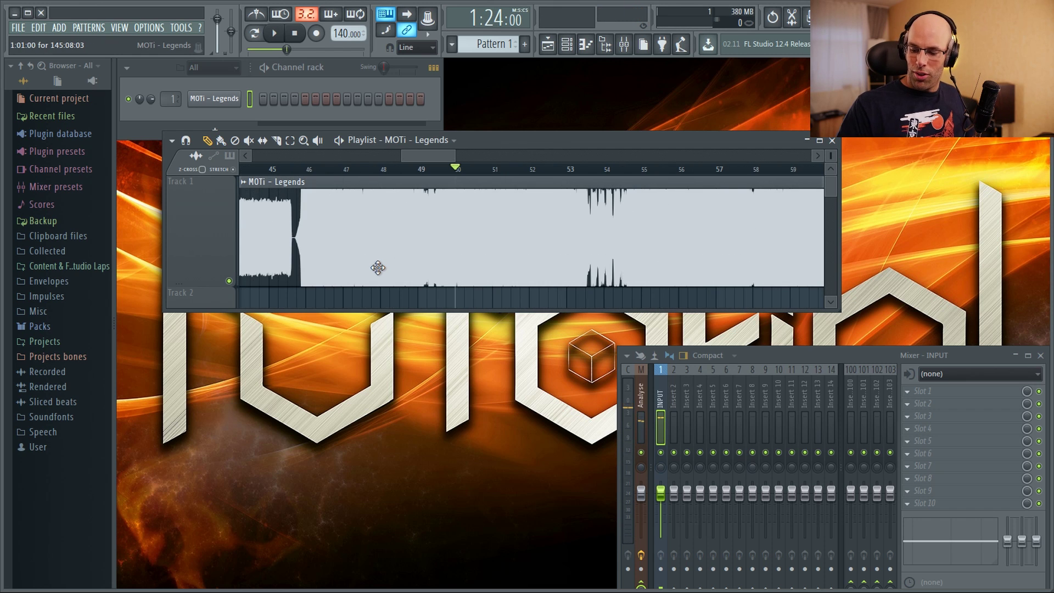
click(299, 171)
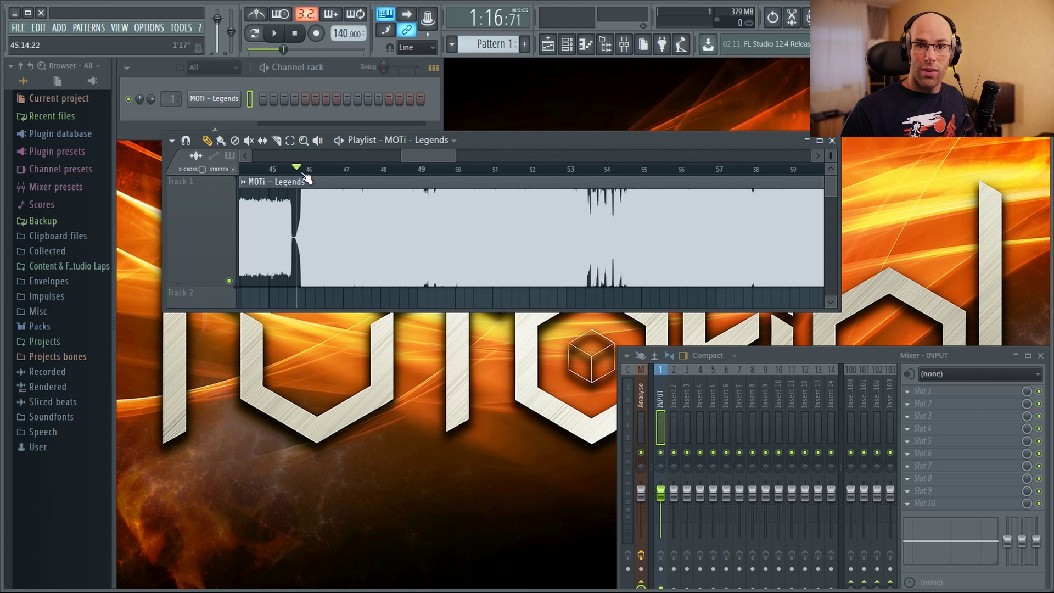
key(space)
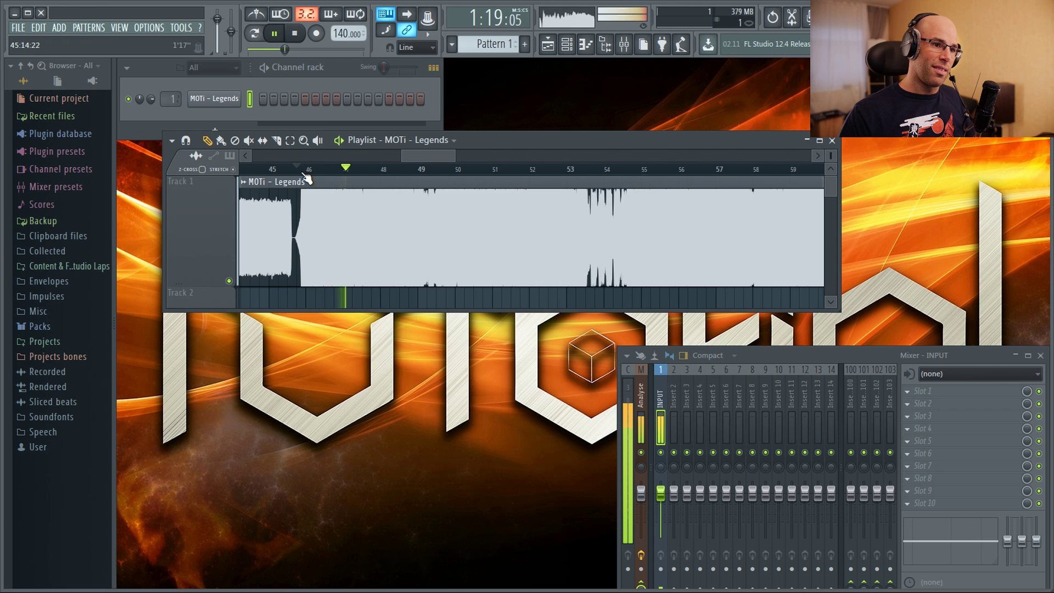
key(space)
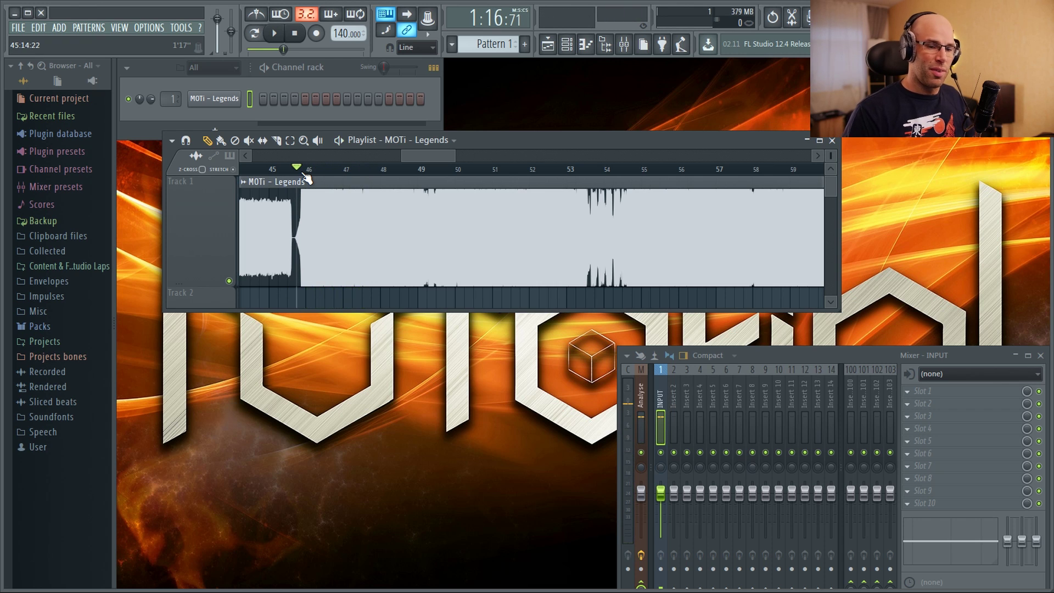
- Move the Playlist window next to the browser and fit the whole MOTi - Legends clip into its view
scroll(354, 212, down, 1)
scroll(337, 217, down, 4)
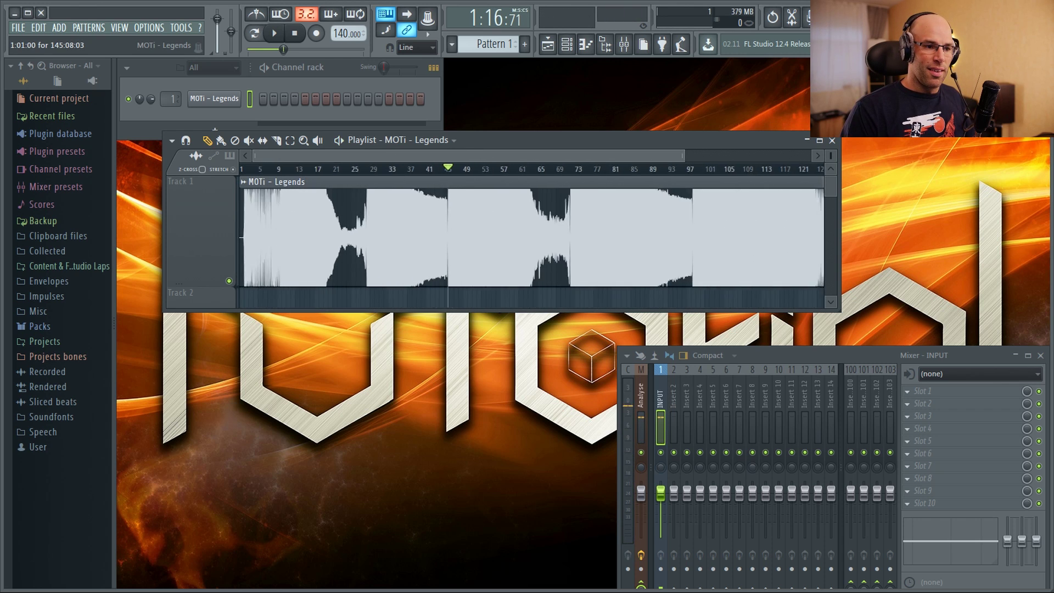
scroll(490, 218, up, 1)
scroll(678, 261, up, 1)
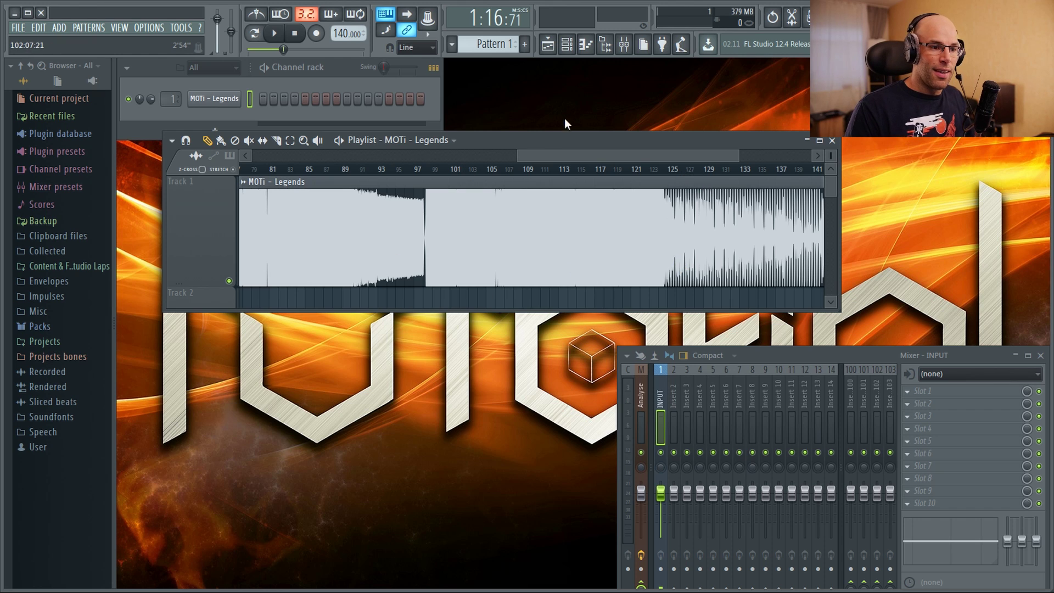
drag(577, 140, 502, 144)
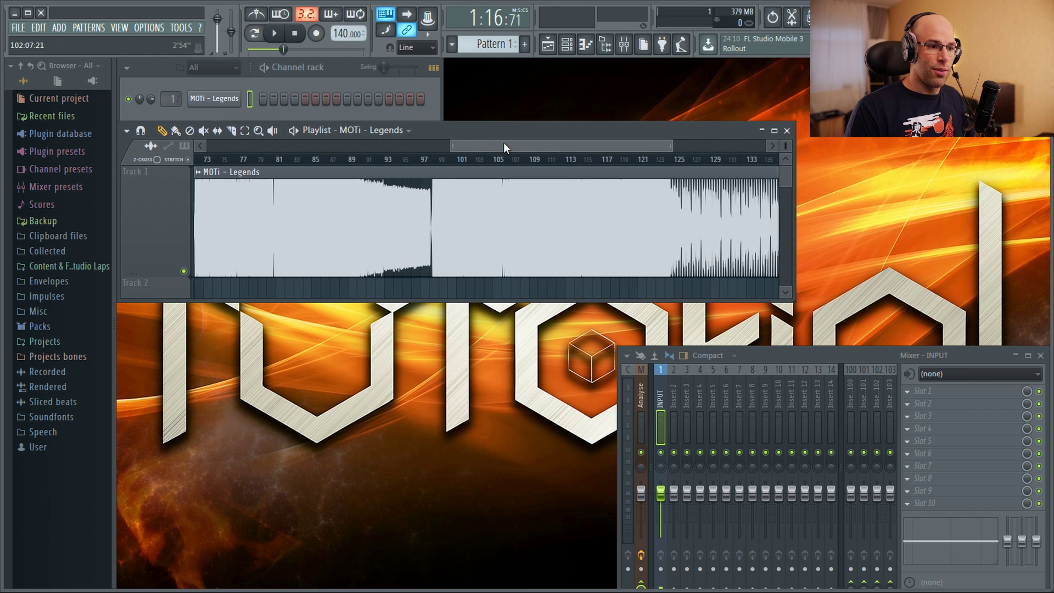
scroll(498, 198, down, 5)
scroll(505, 192, up, 2)
scroll(515, 186, down, 1)
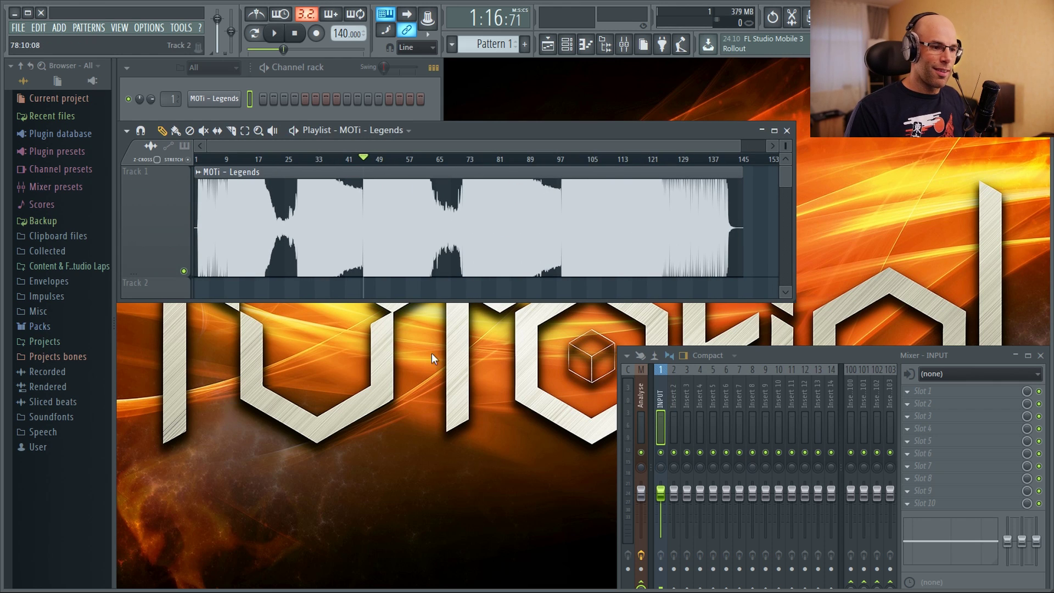
- Reduce the Playlist window's height and width so that it fits closely around the clip on Track 1
key(F6)
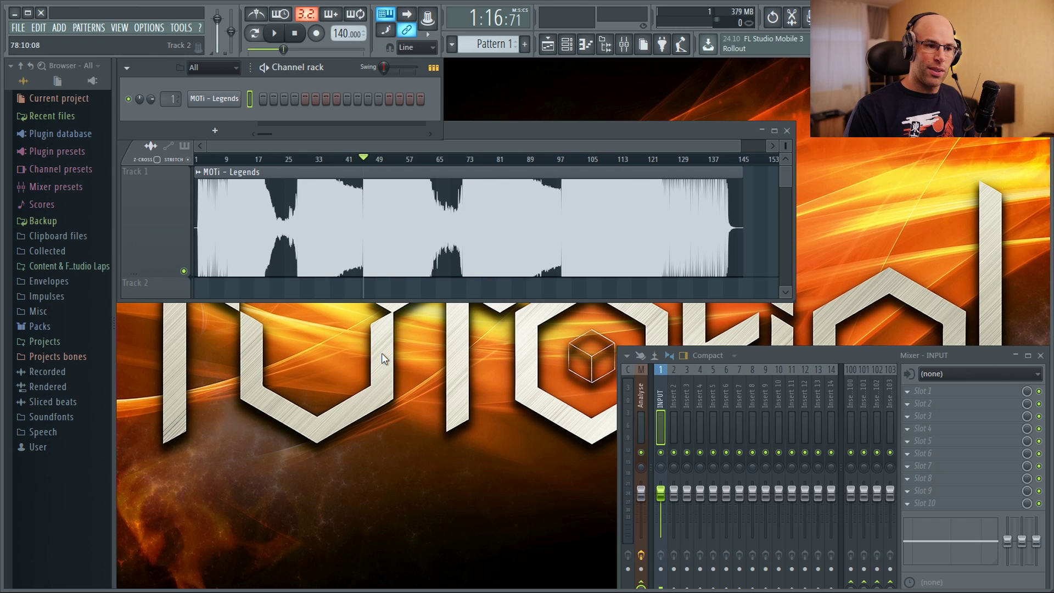
drag(411, 302, 411, 281)
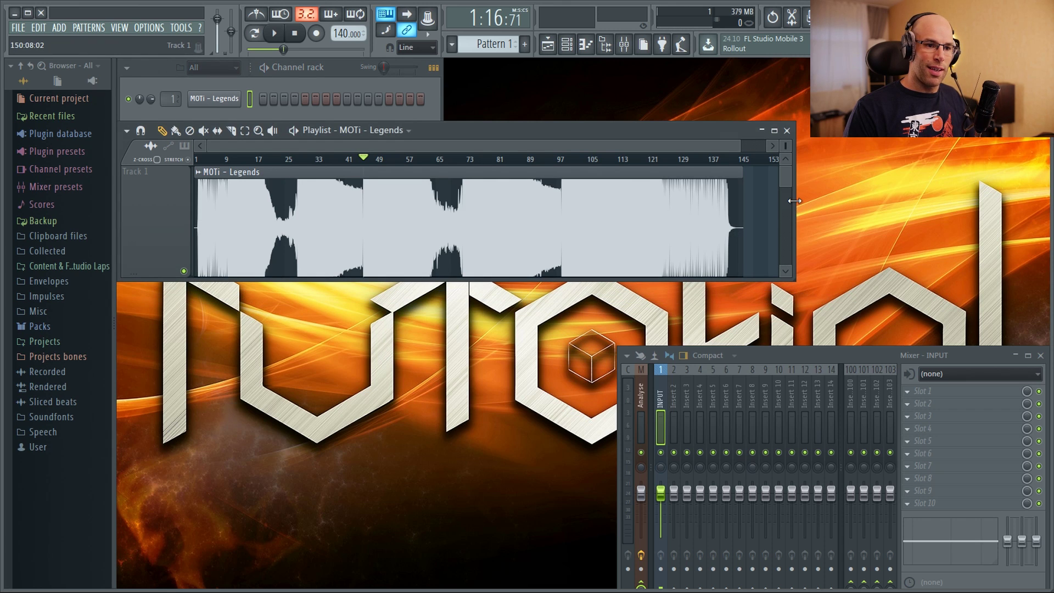
drag(796, 206, 748, 208)
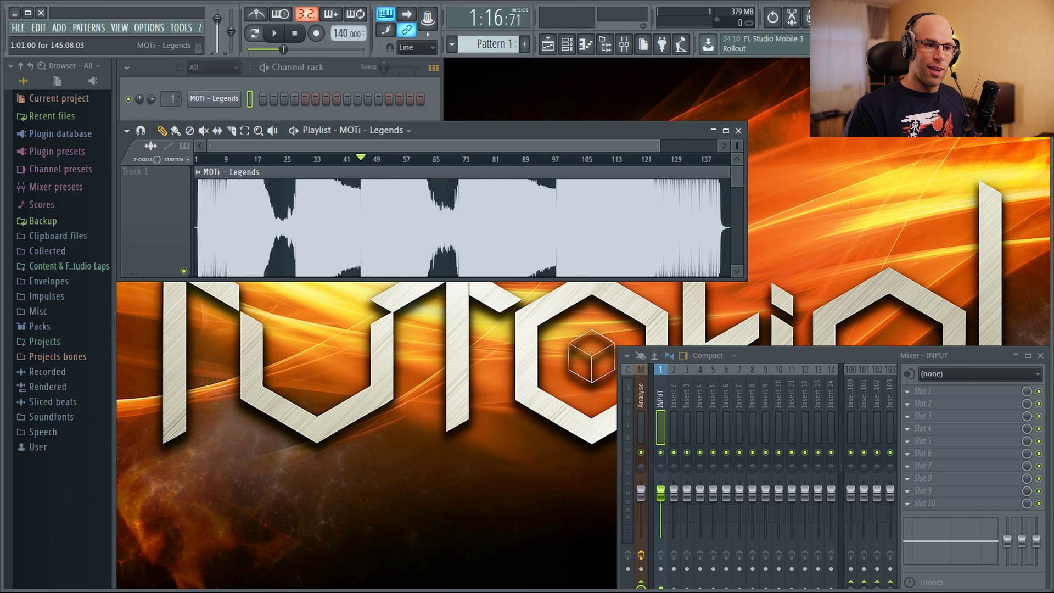
- Switch to the MOTi x Alpharock - Legends thread on the FL-Studio-Tutorials forum and rate "Do you like it?" 2 of 10
scroll(463, 227, down, 2)
click(330, 406)
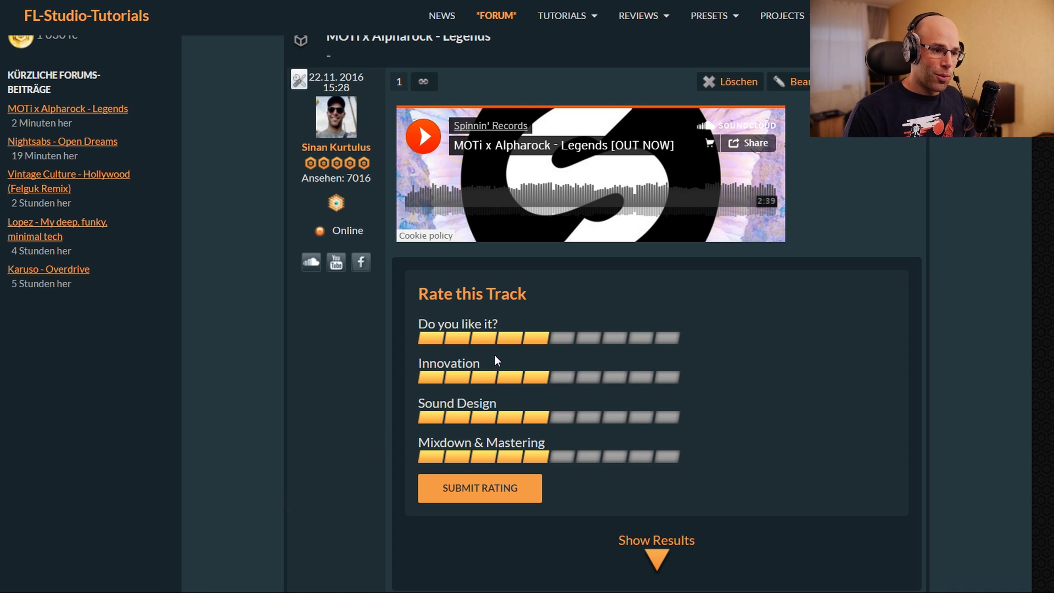
click(461, 339)
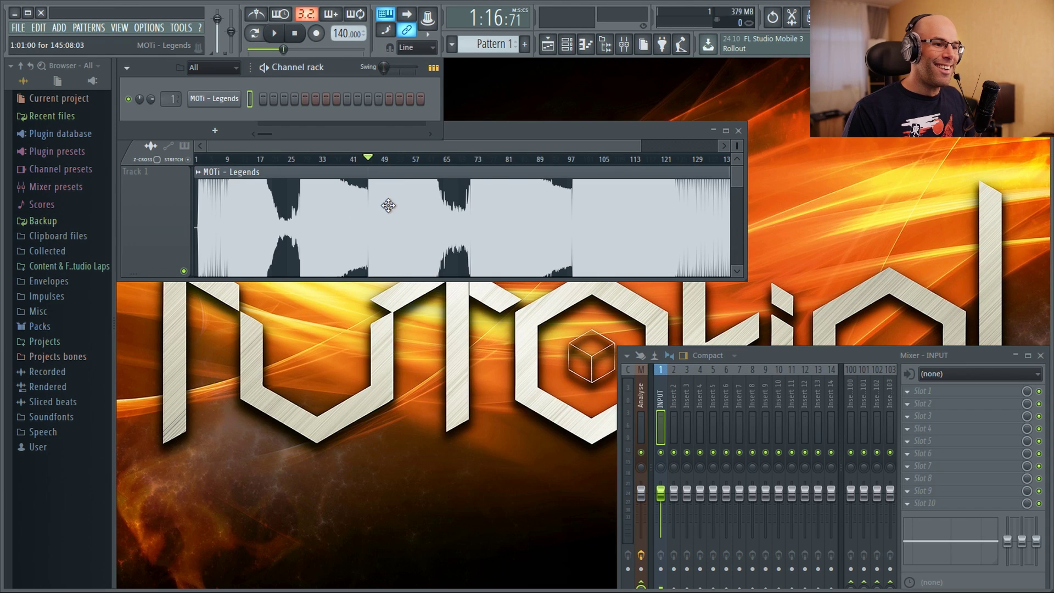
- Switch back to FL Studio and audition the track from about 1:06.85, followed by the quiet breakdown from about 1:48
click(345, 158)
key(space)
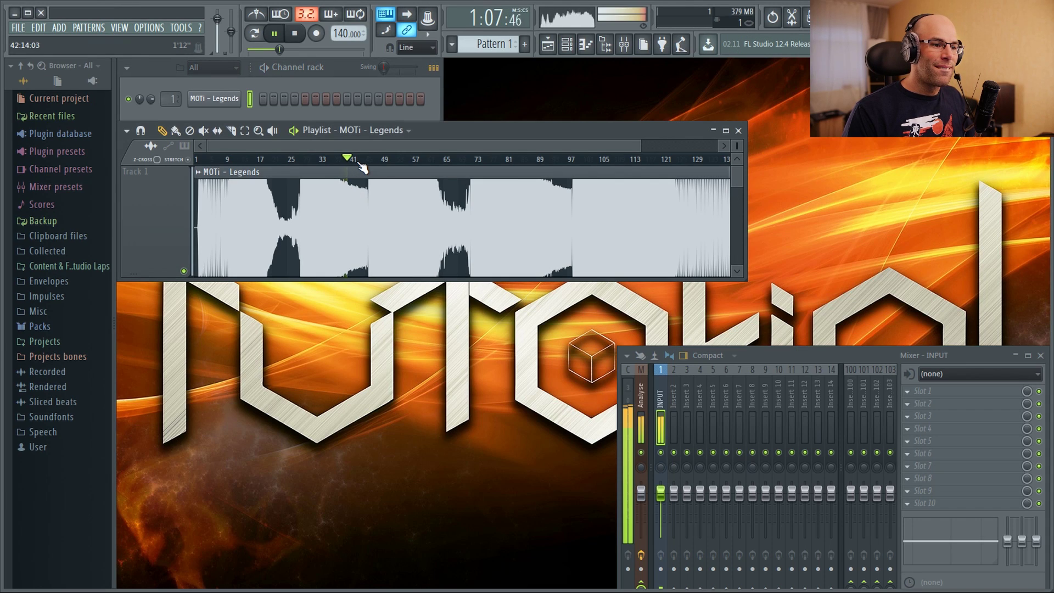
key(space)
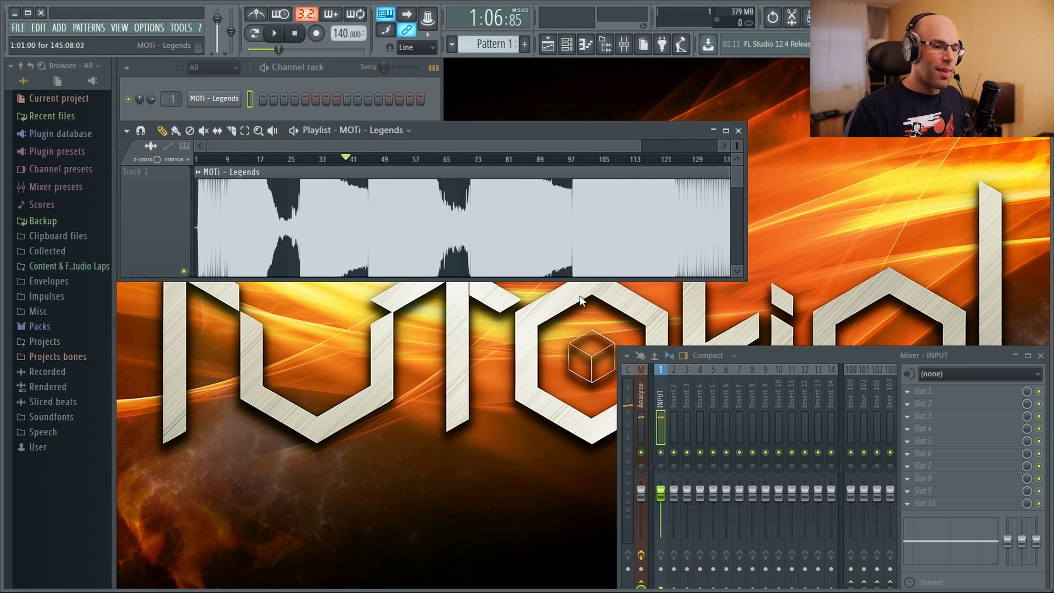
click(444, 159)
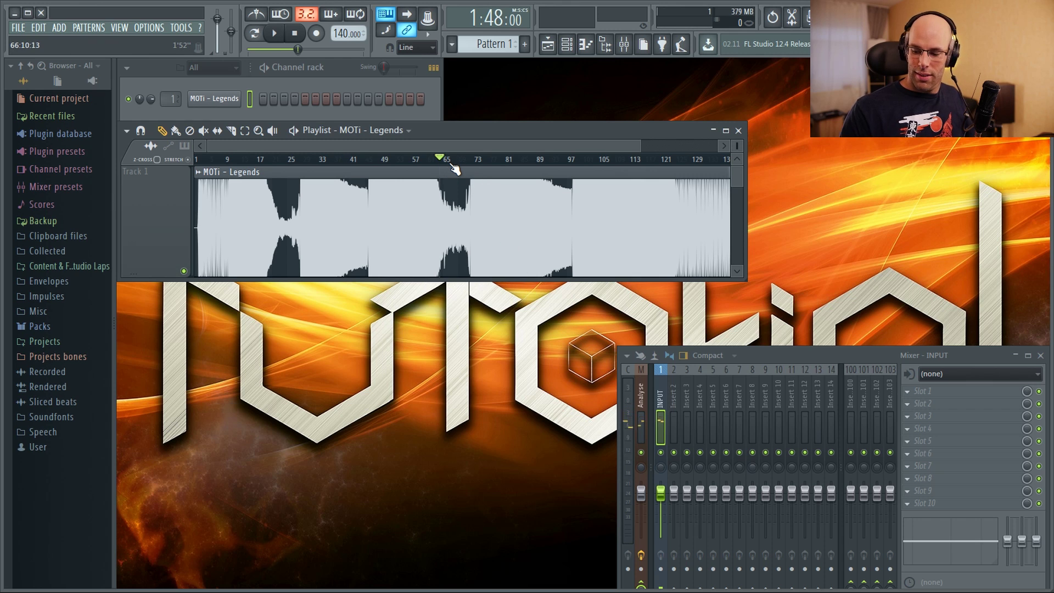
key(space)
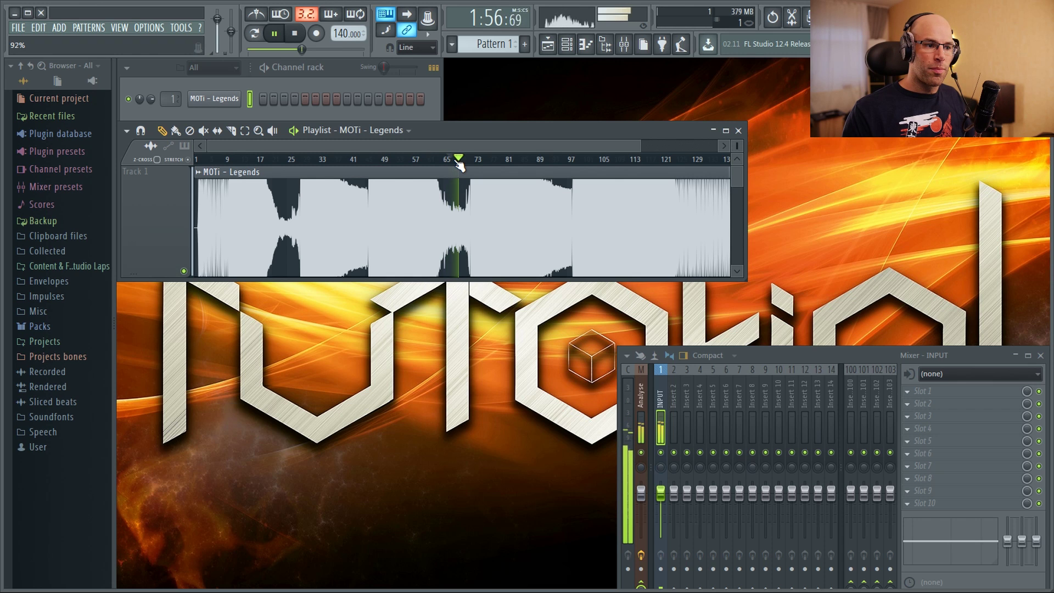
key(space)
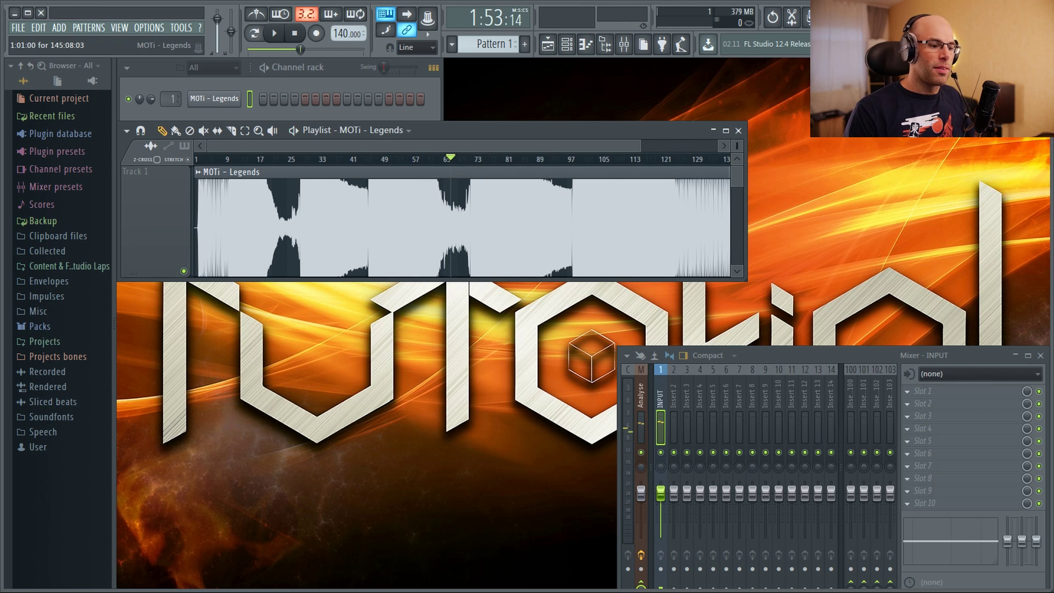
- Switch to the forum's rating form and set Innovation to 4 of 10
key(alt+Tab)
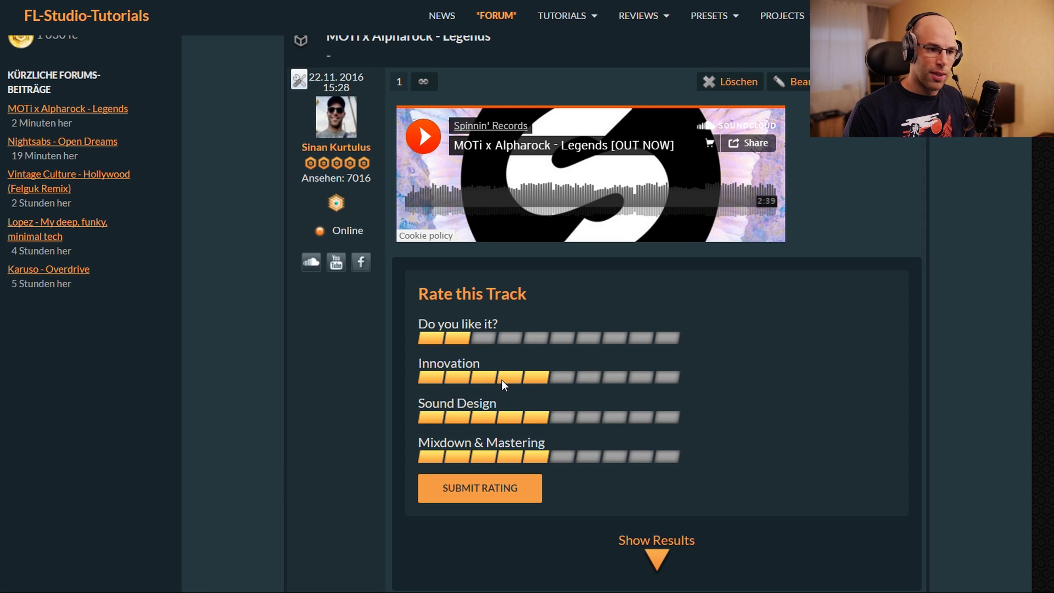
click(516, 384)
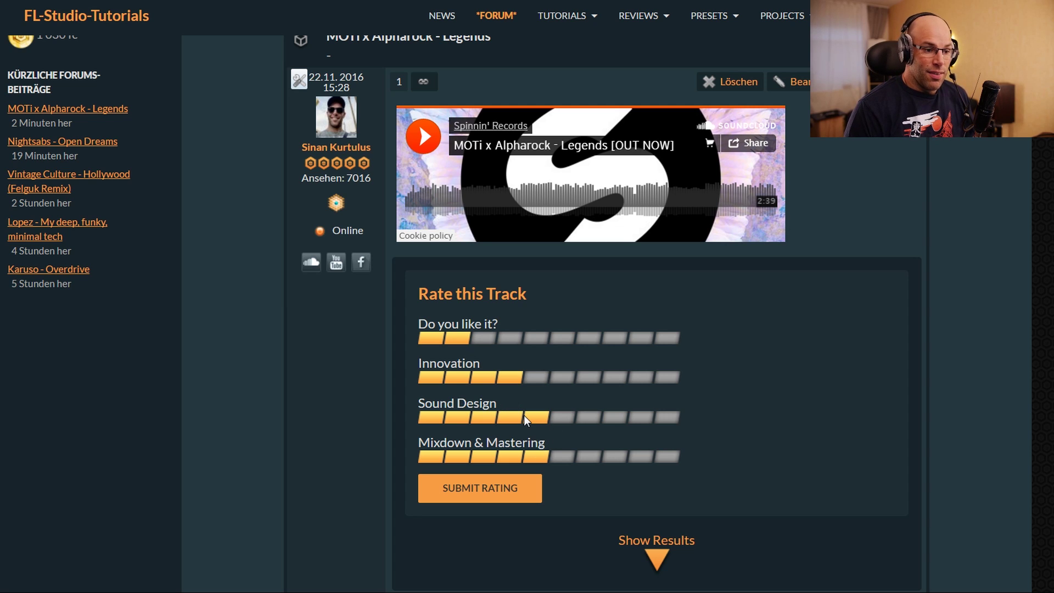
- Set Sound Design to 4 of 10 and Mixdown & Mastering to 1 of 10, and submit the rating
click(431, 459)
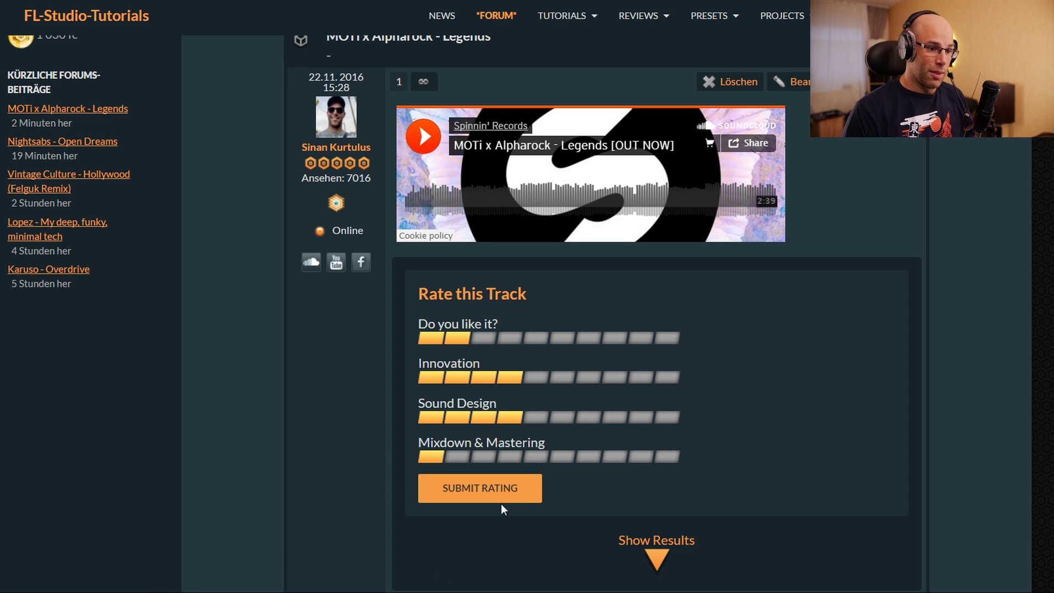
click(469, 482)
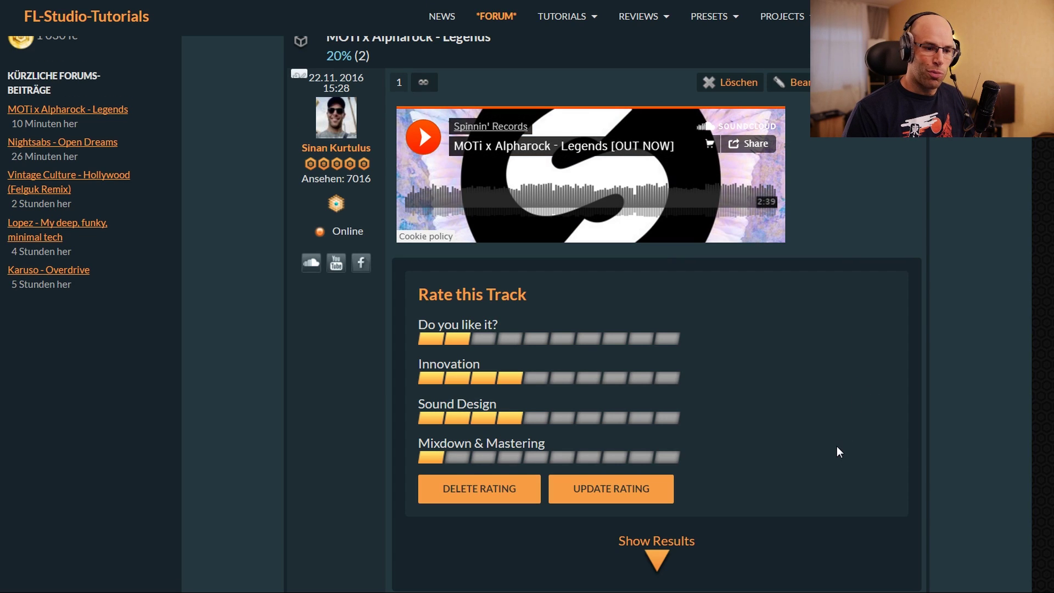
- Show the combined rating results for the track below the rating form
scroll(812, 439, up, 1)
scroll(840, 417, down, 3)
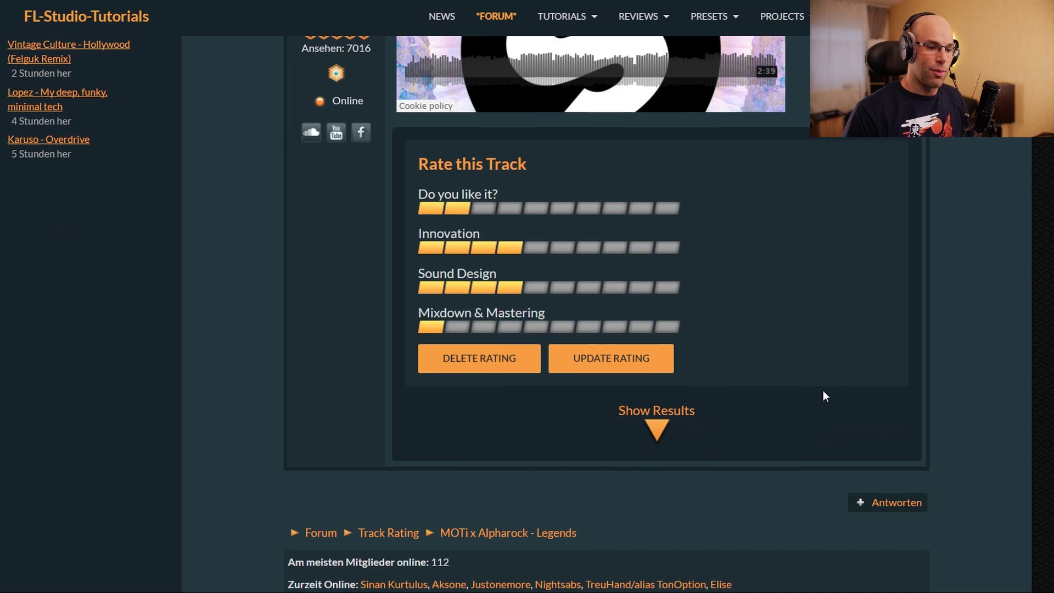
scroll(768, 433, up, 1)
click(657, 494)
scroll(908, 377, down, 3)
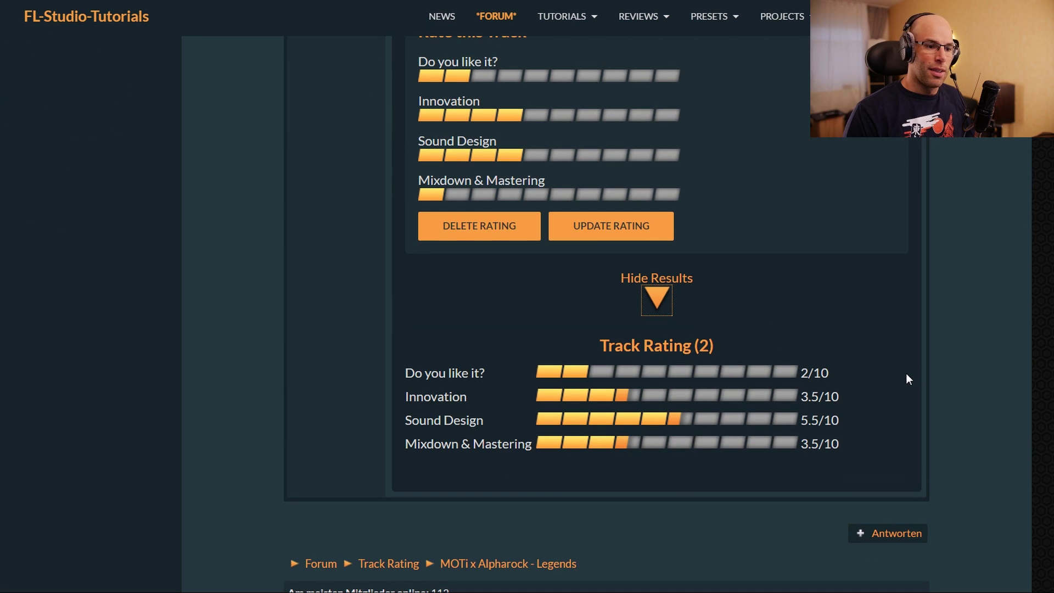
- Compare the submitted scores with the combined Track Rating in all four categories and review the thread's overall rating
scroll(913, 370, up, 2)
scroll(913, 373, down, 1)
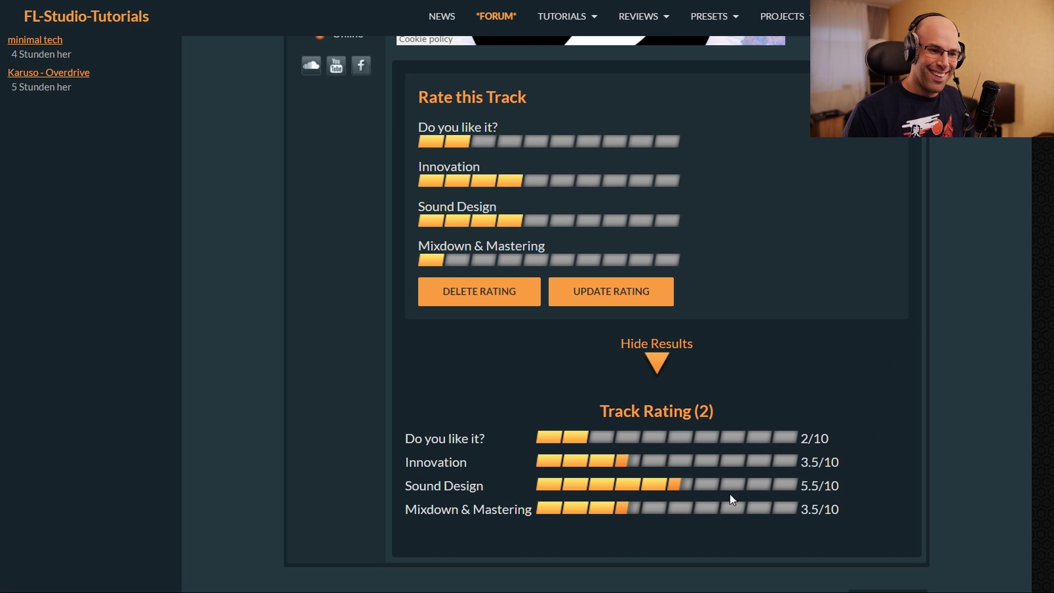
scroll(862, 384, down, 3)
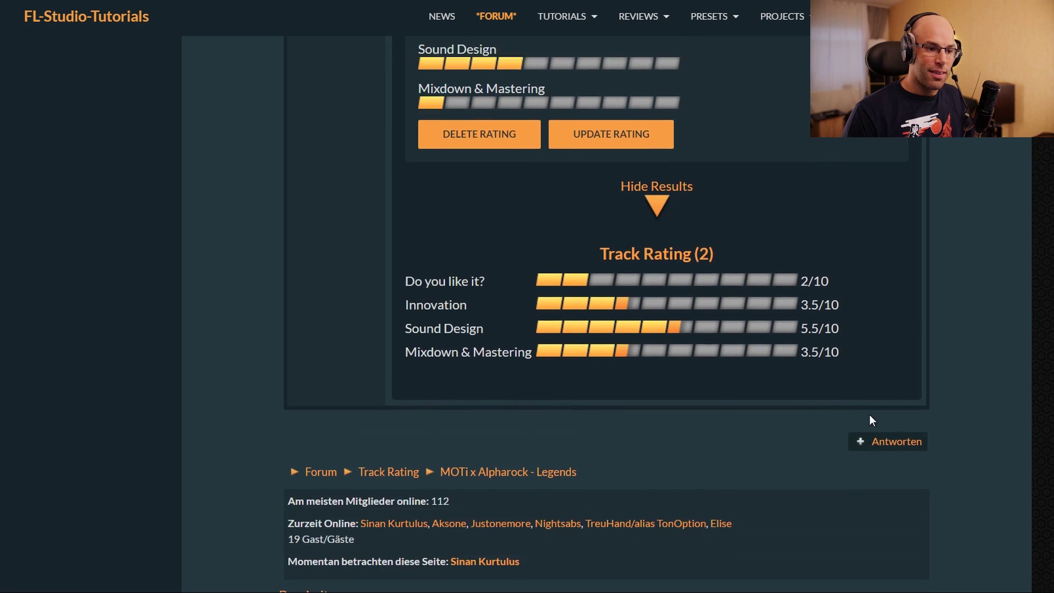
scroll(869, 414, up, 7)
scroll(872, 423, down, 3)
scroll(872, 425, down, 2)
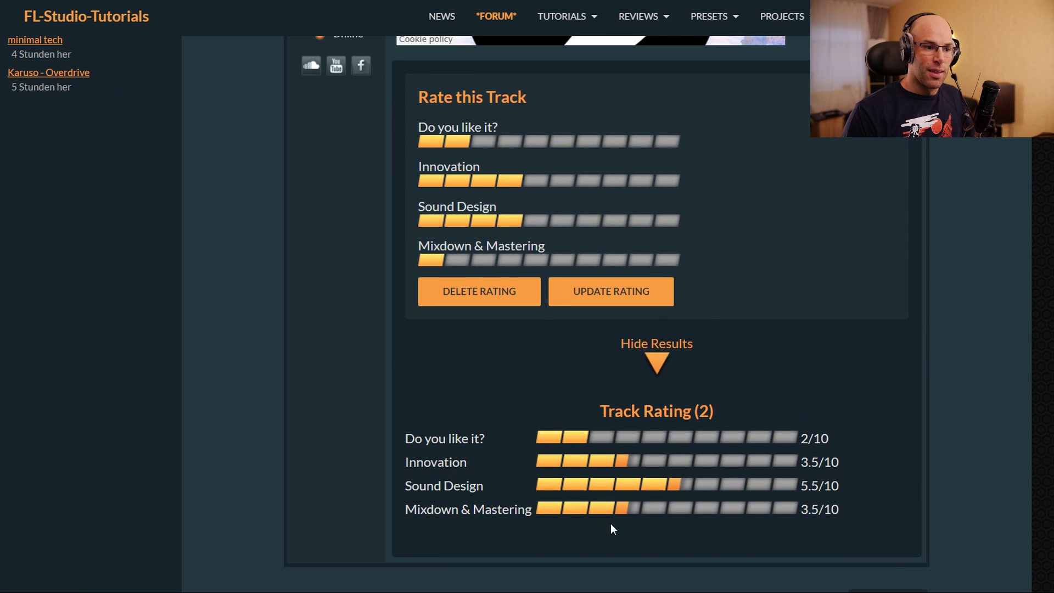
scroll(549, 495, up, 2)
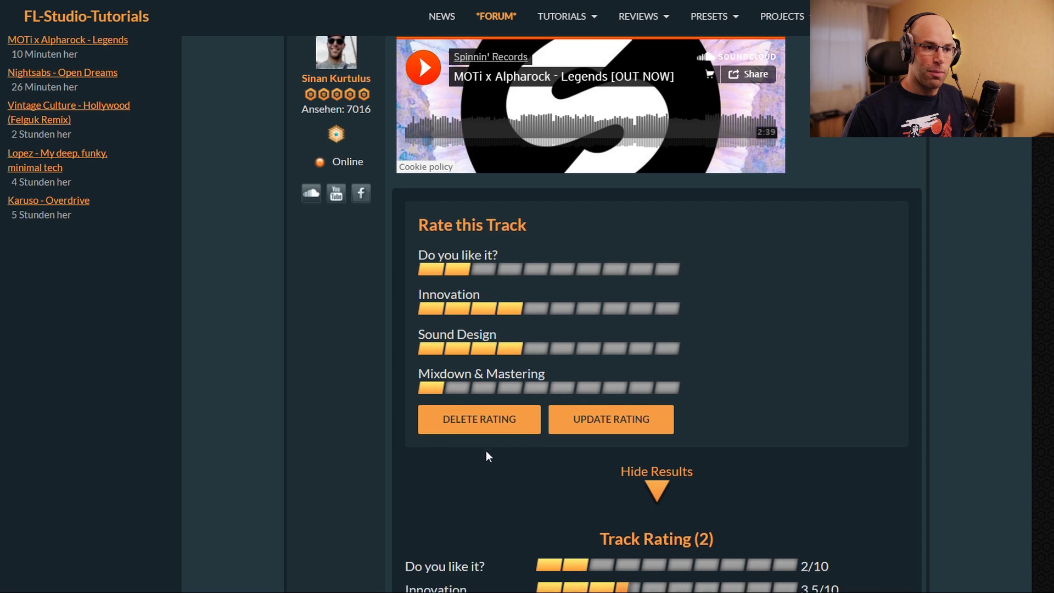
scroll(486, 456, down, 3)
scroll(480, 464, up, 1)
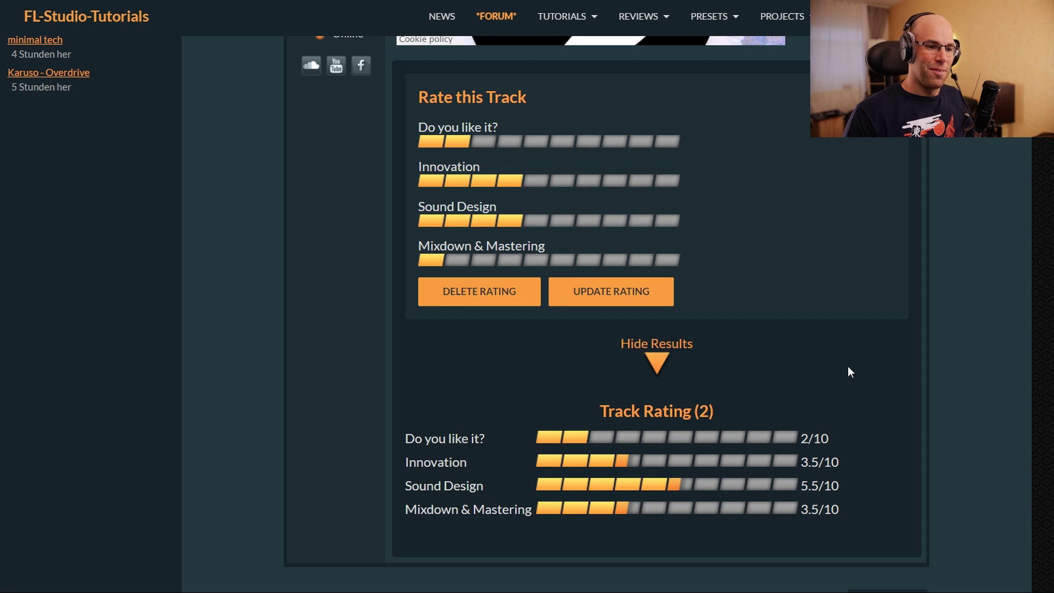
scroll(847, 369, up, 3)
scroll(847, 372, up, 1)
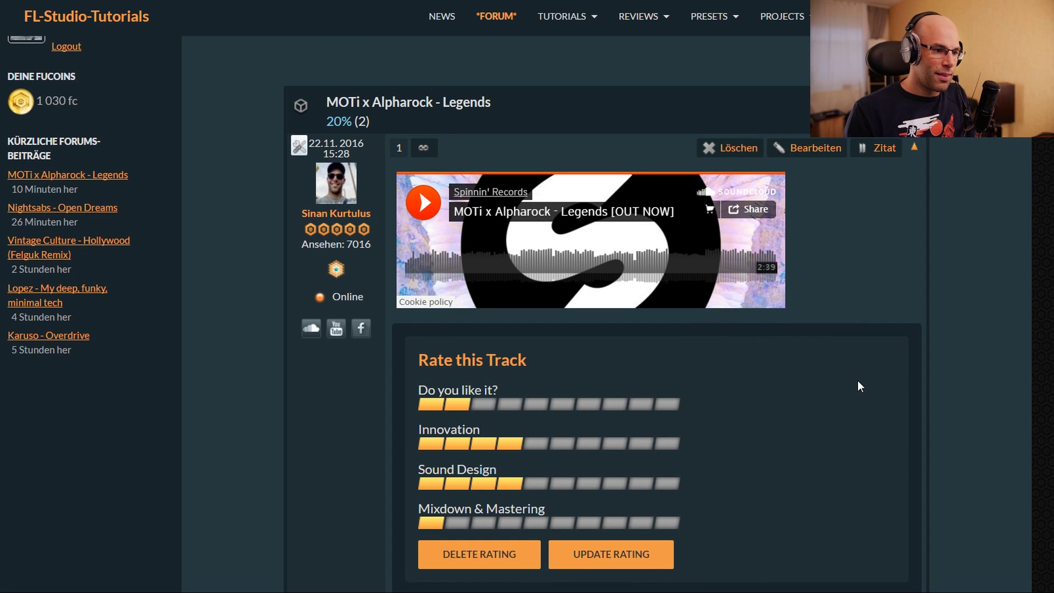